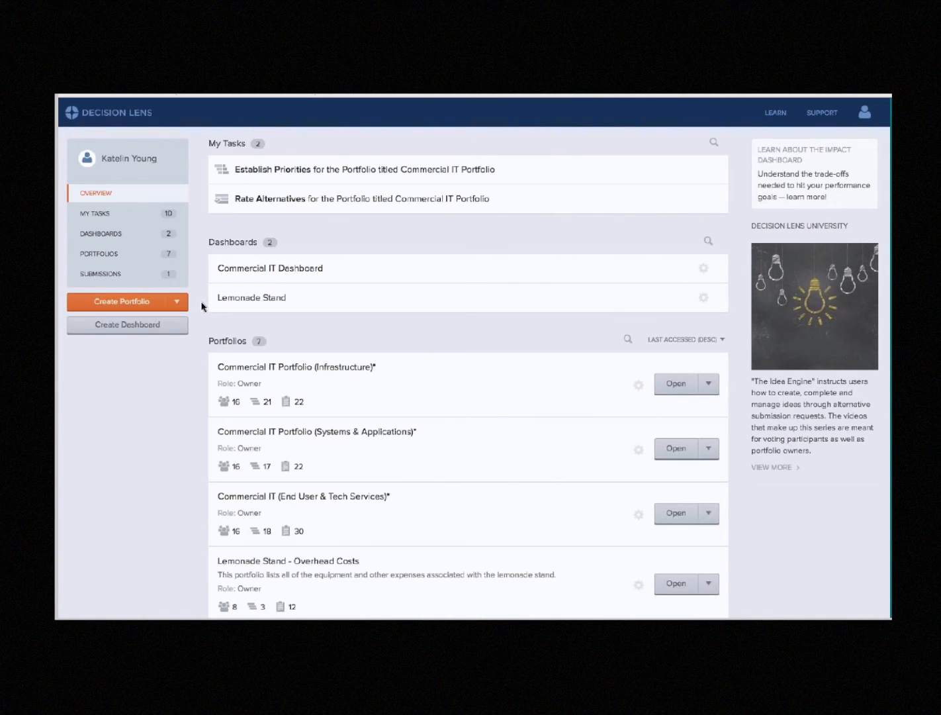
Create a new dashboard named "My New Dashboard" without a description
left_click(169, 329)
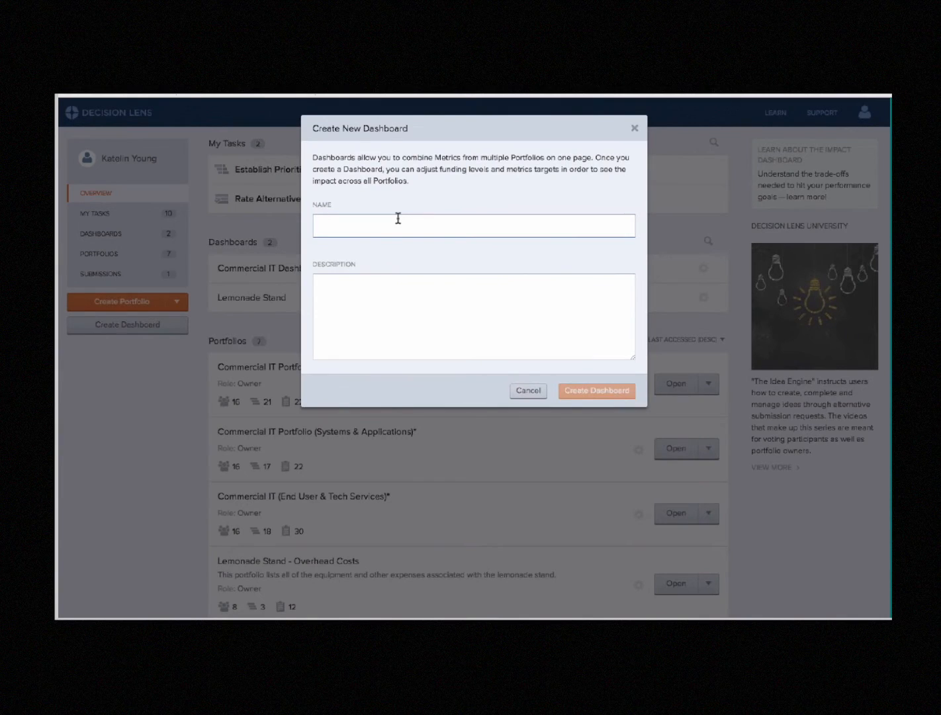
type("My New Dashboard")
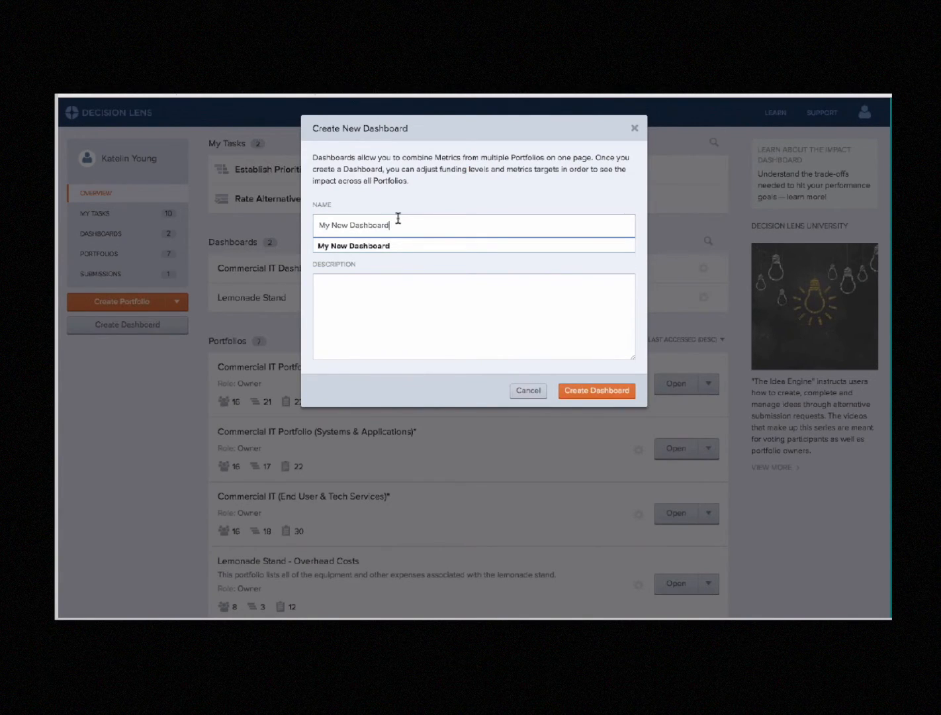
left_click(487, 289)
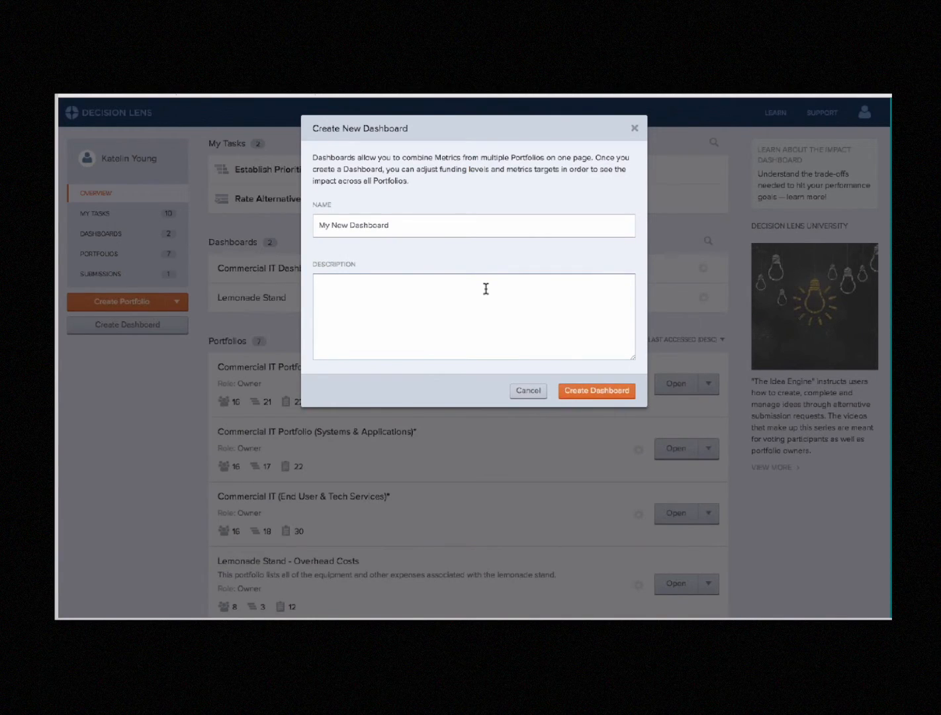
left_click(593, 391)
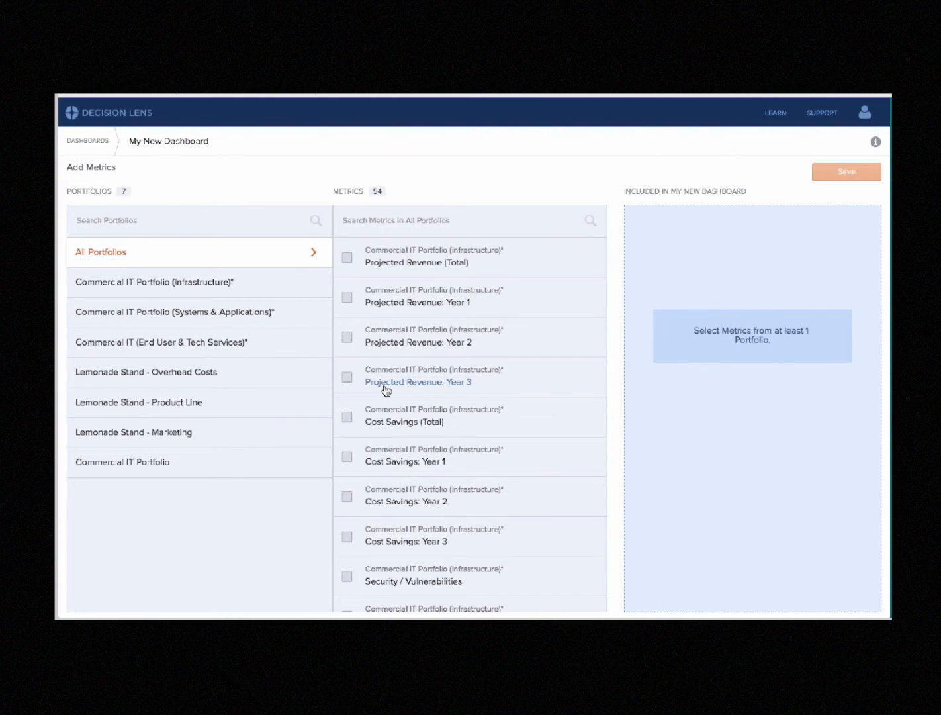
Search the metrics of all portfolios for "proj", and clear the search
left_click(418, 220)
type("proj")
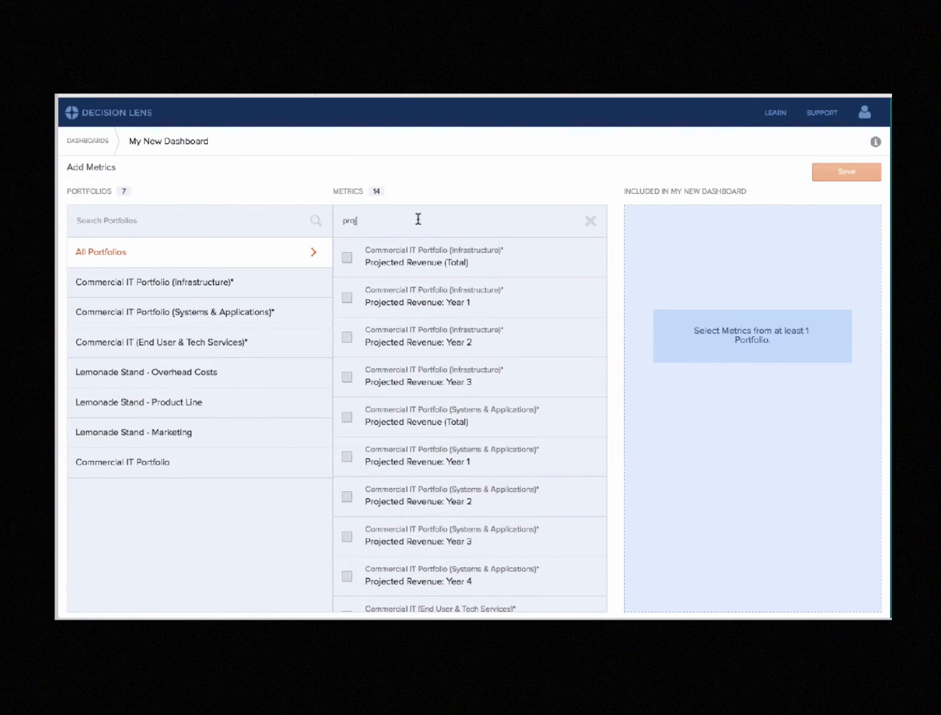
key("BackSpace")
key("BackSpace")
key("BackSpace")
key("BackSpace")
Add Projected Revenue (Total), Cost Savings (Total) and Security / Vulnerabilities from Commercial IT Portfolio (Infrastructure)* to the dashboard
left_click(269, 289)
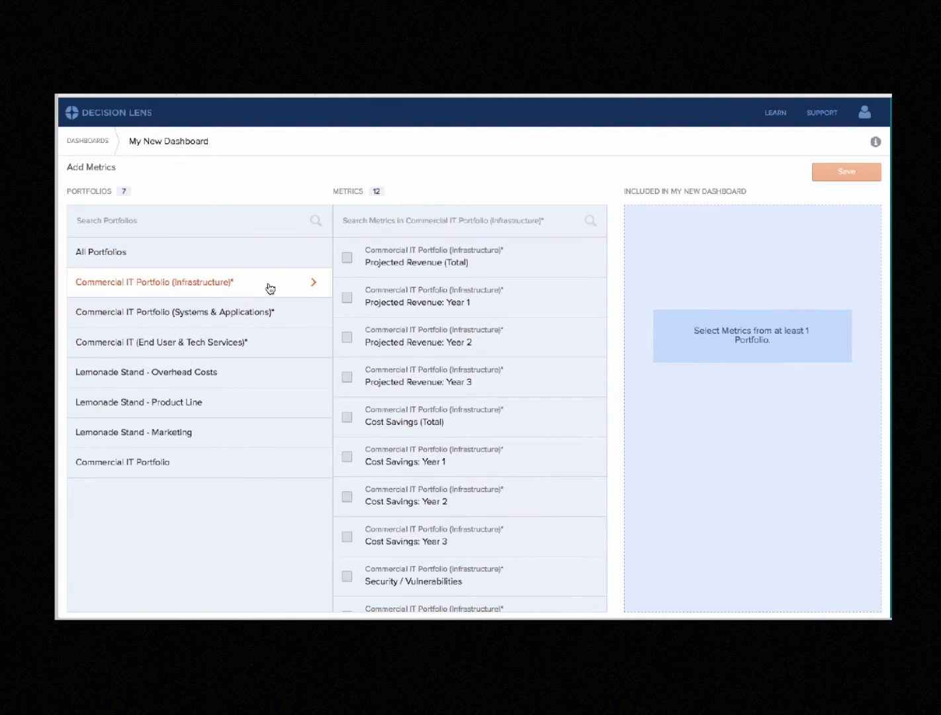
left_click(347, 262)
left_click(349, 417)
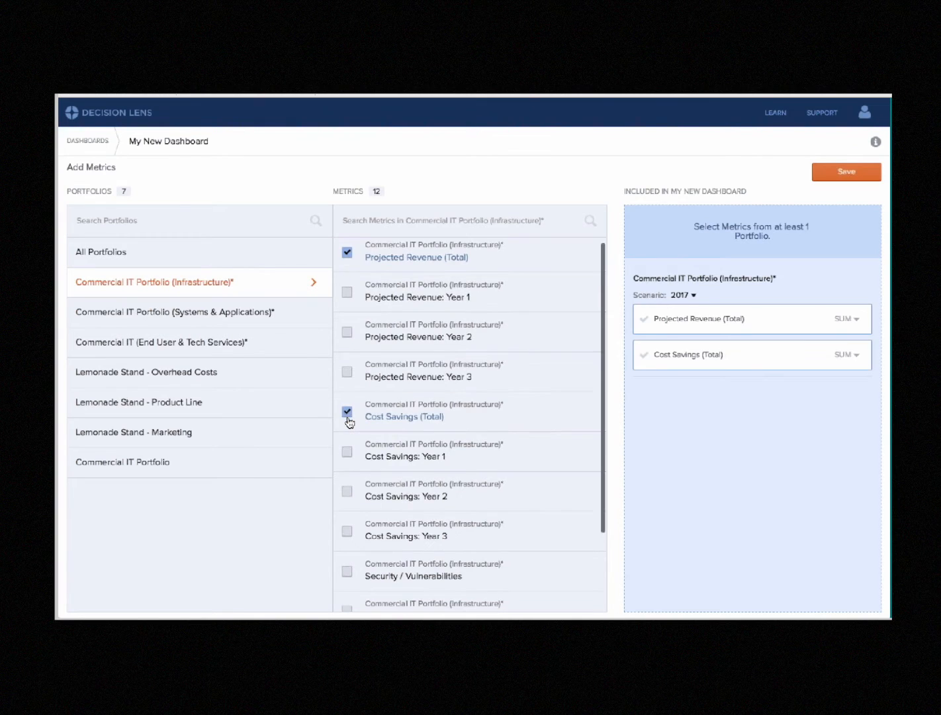
scroll(349, 422, "down", 2)
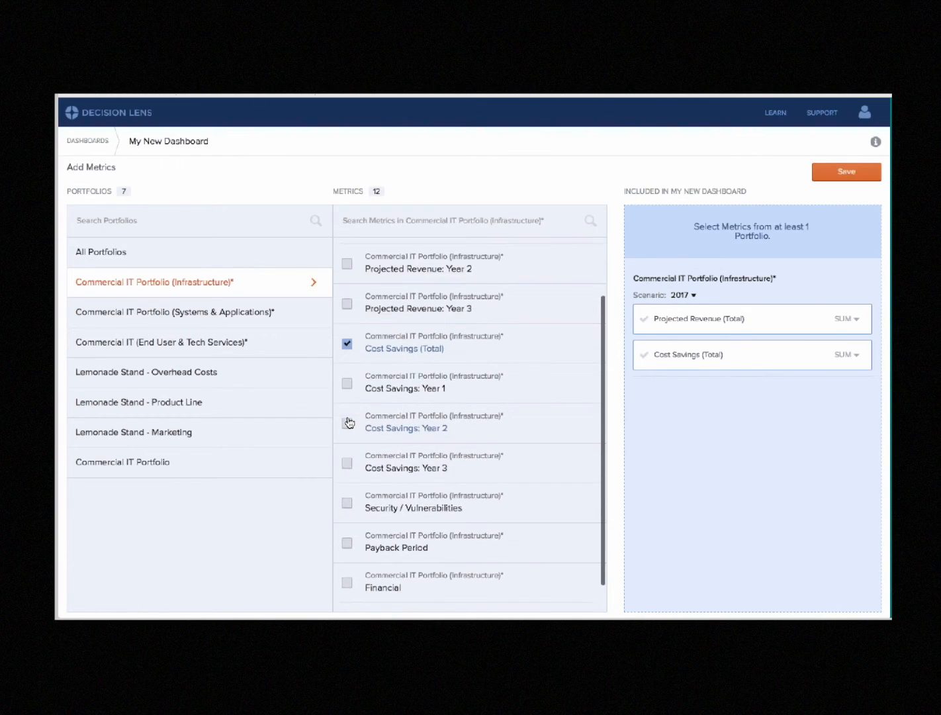
left_click(348, 502)
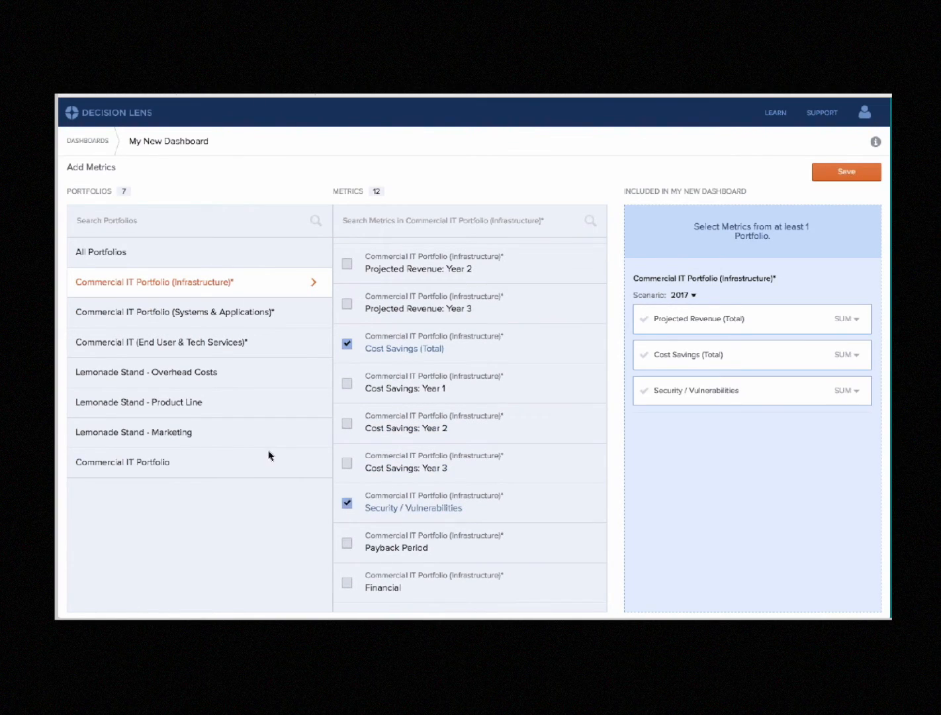
Add Projected Revenue (Total), Cost Savings (Total) and Utilization / Adoption Rate from Commercial IT Portfolio (Systems & Applications)*
left_click(241, 315)
left_click(348, 257)
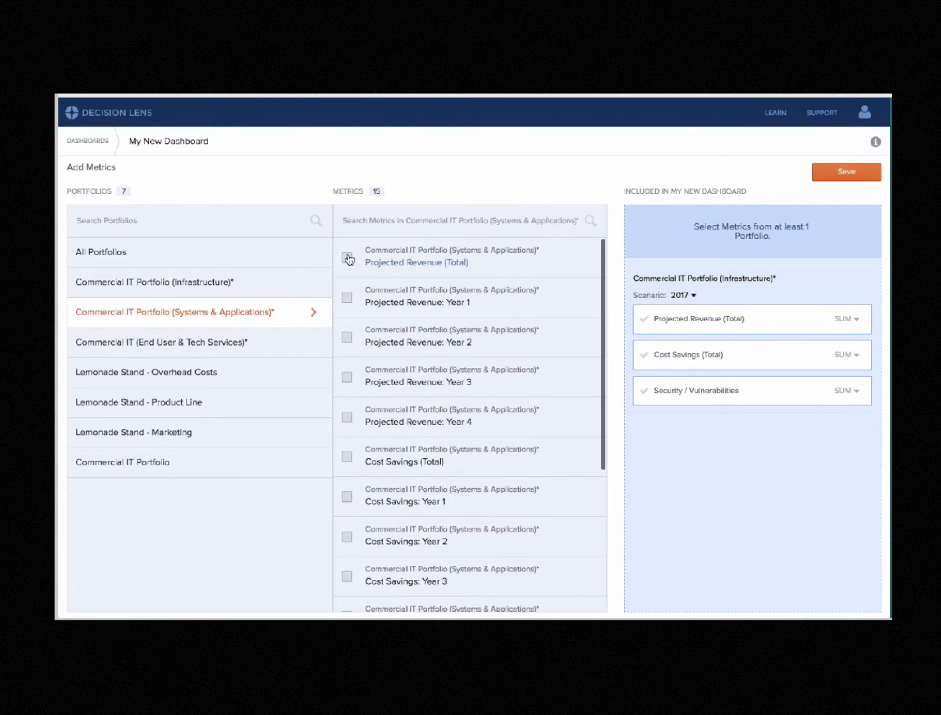
left_click(349, 457)
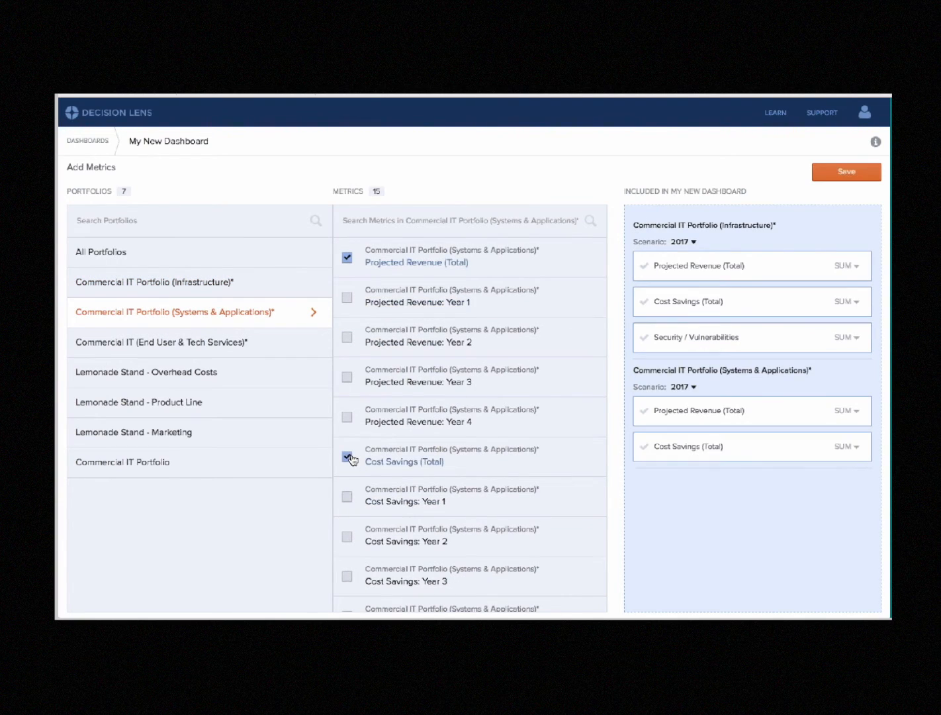
scroll(353, 515, "down", 2)
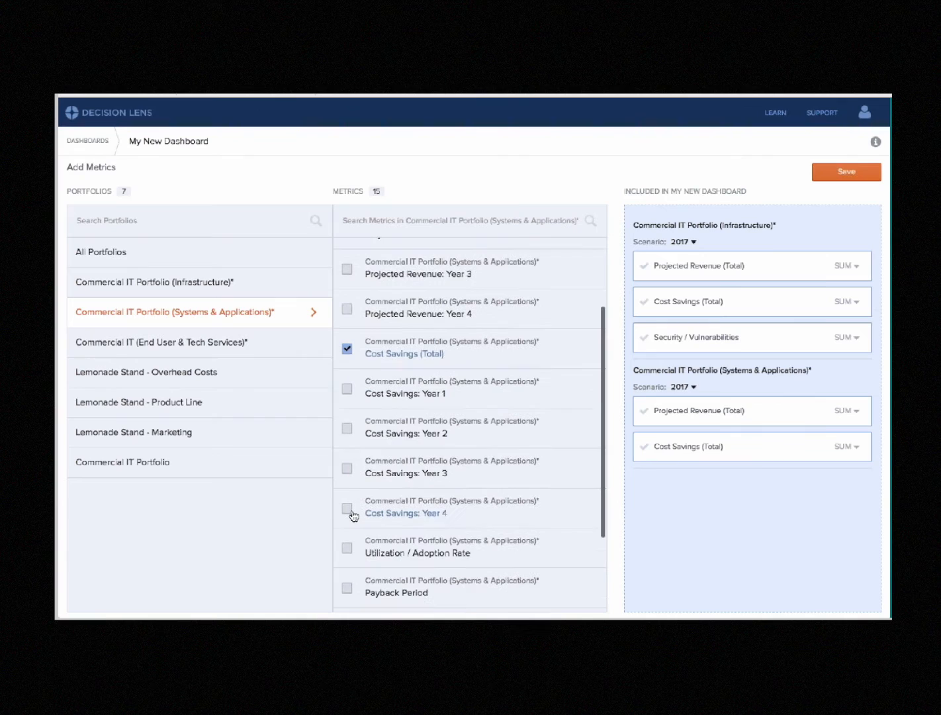
left_click(352, 552)
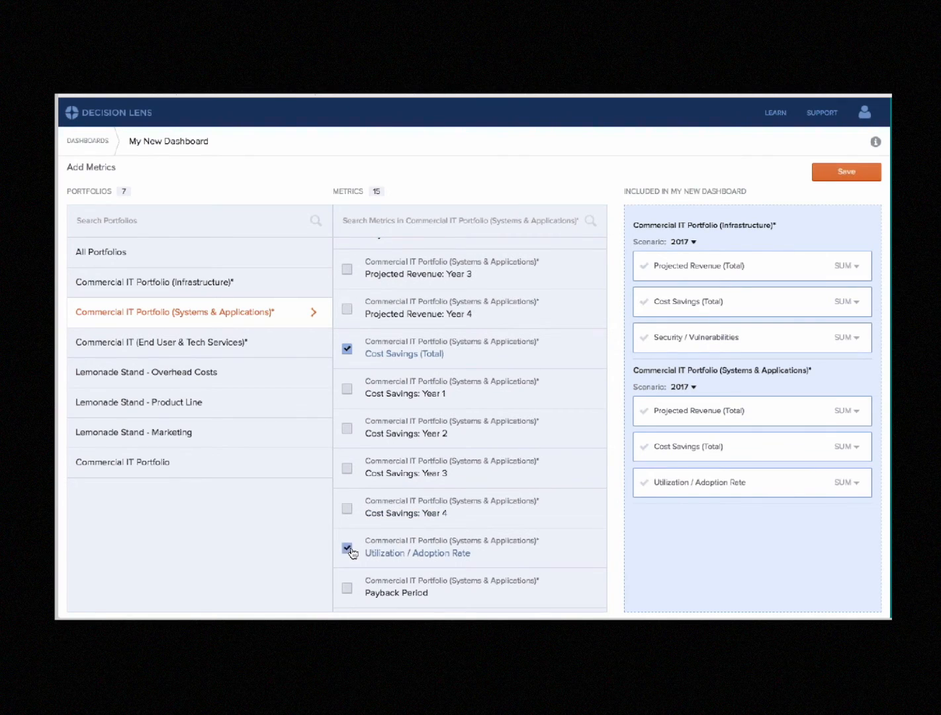
Add Projected Revenue (Total), Cost Savings and Payback Period from Commercial IT (End User & Tech Services)* to the dashboard
left_click(262, 353)
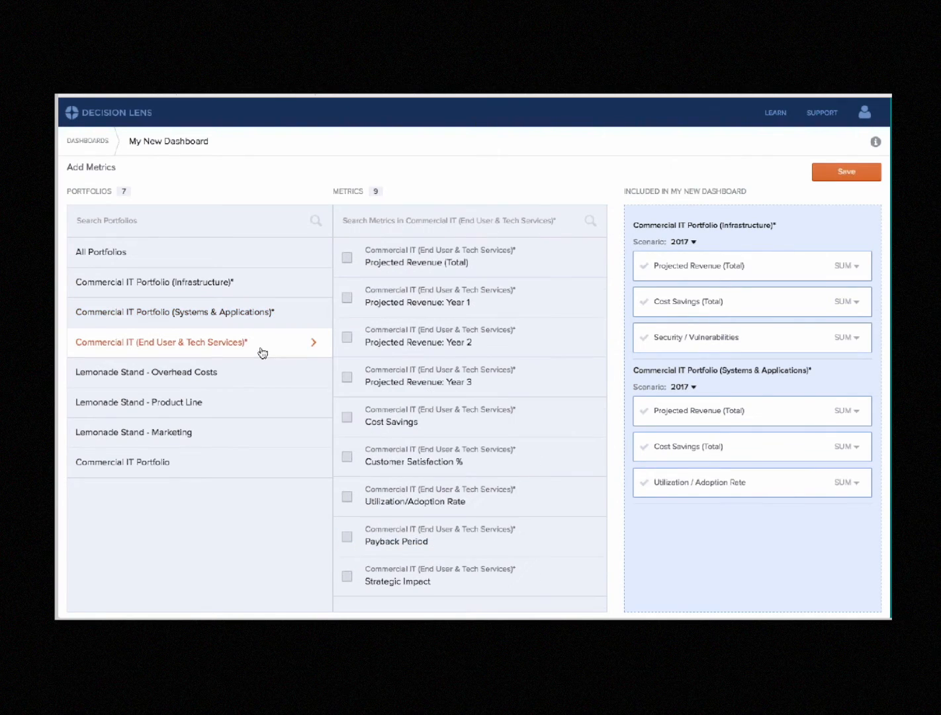
left_click(348, 261)
left_click(348, 419)
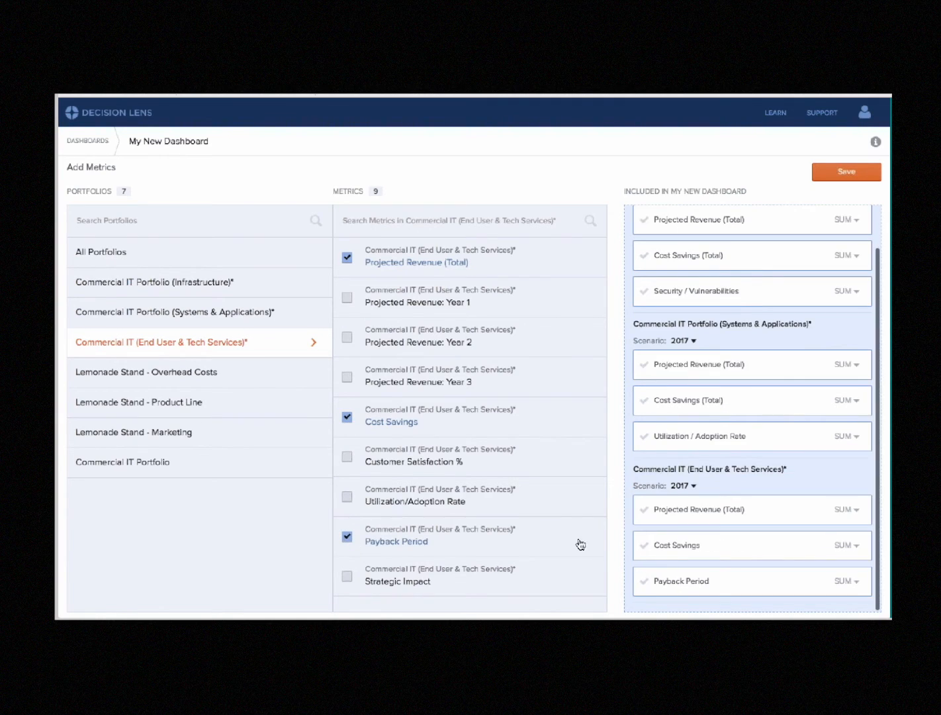
Check the scenario choices offered for the included Commercial IT Portfolio (Systems & Applications)* metrics
scroll(759, 475, "up", 2)
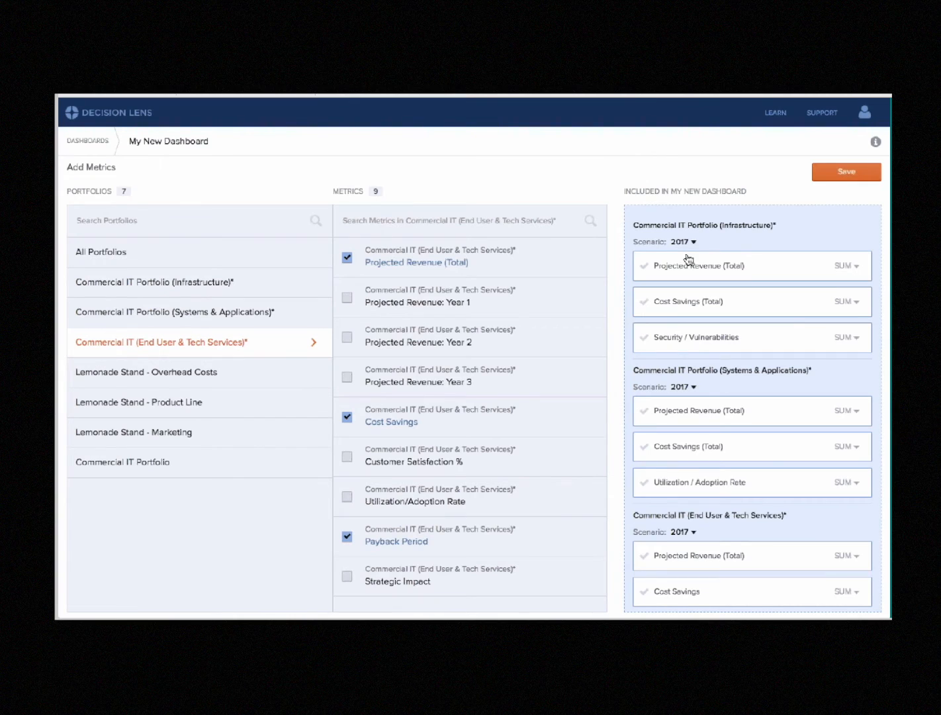
left_click(691, 391)
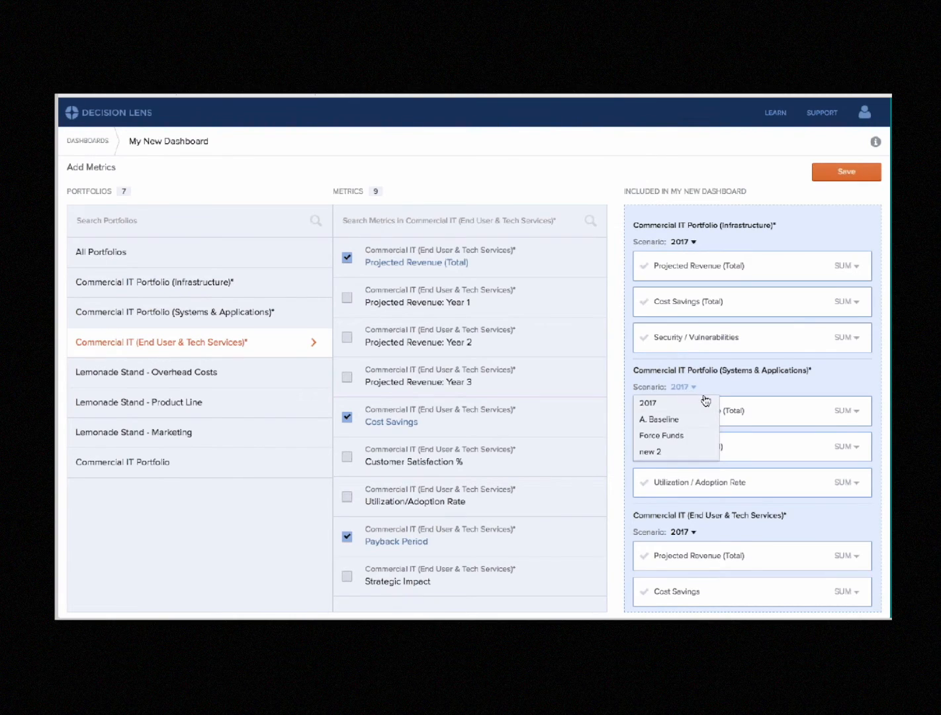
left_click(723, 372)
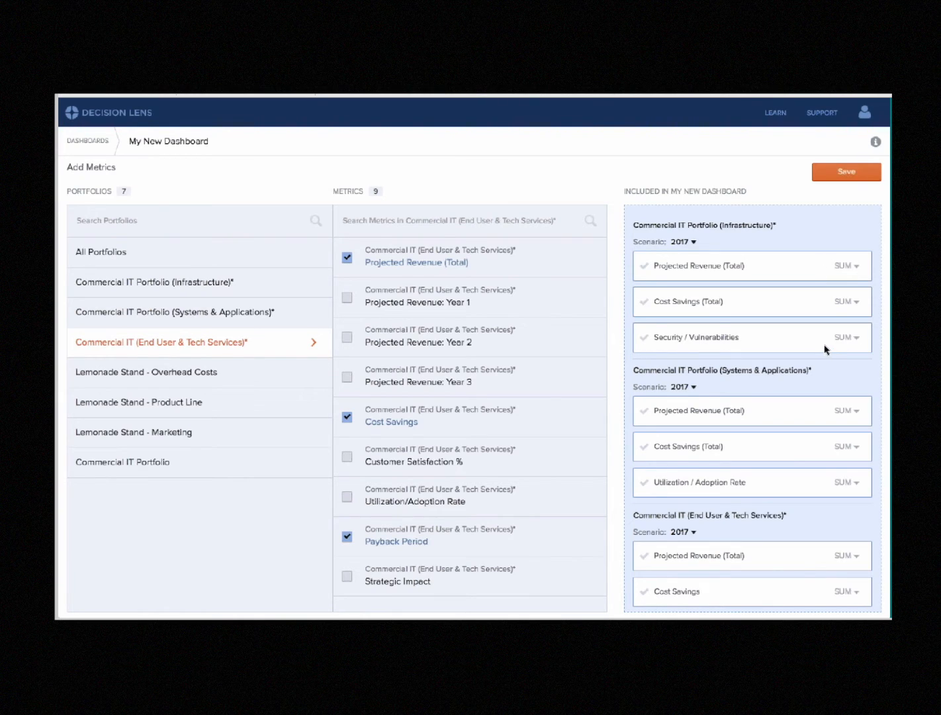
Select SUM as the aggregation for the Infrastructure portfolio's Projected Revenue (Total), and save the dashboard's metric selection
mouse_move(820, 344)
left_click(852, 269)
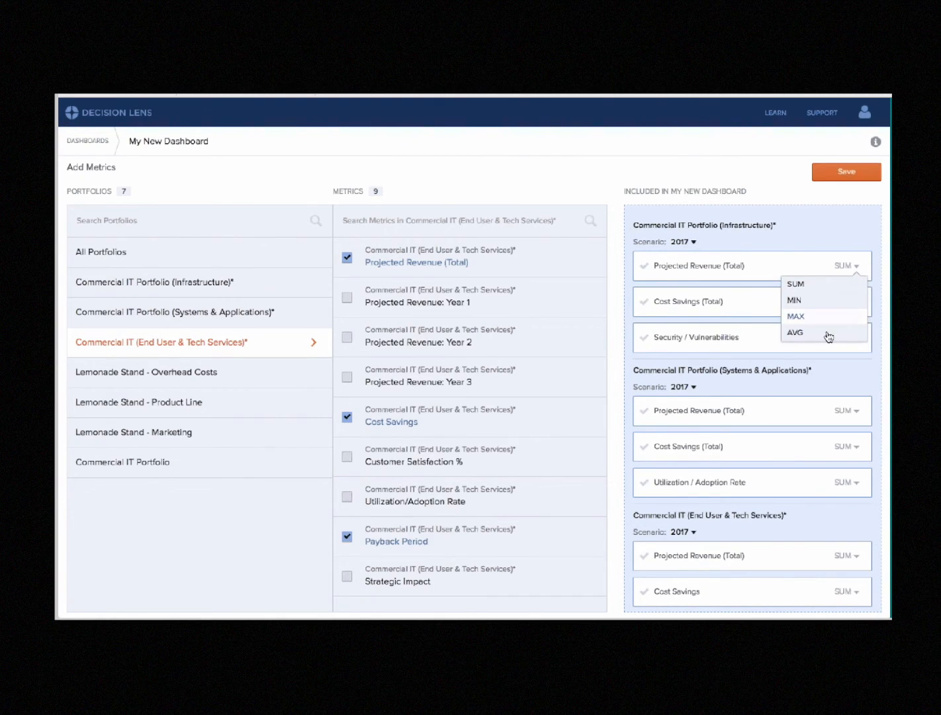
left_click(824, 287)
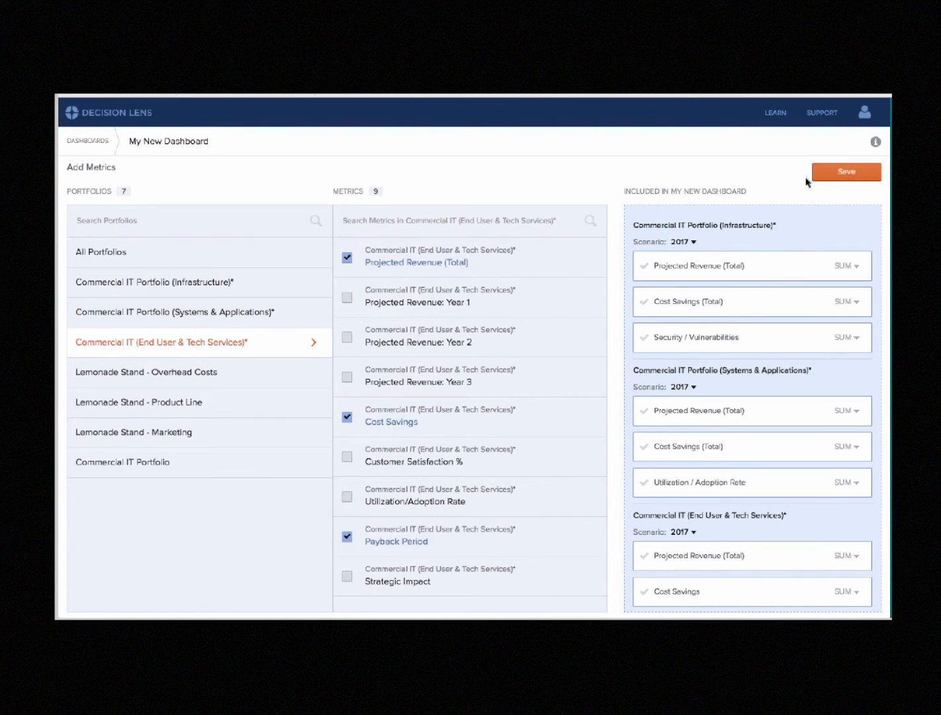
left_click(830, 178)
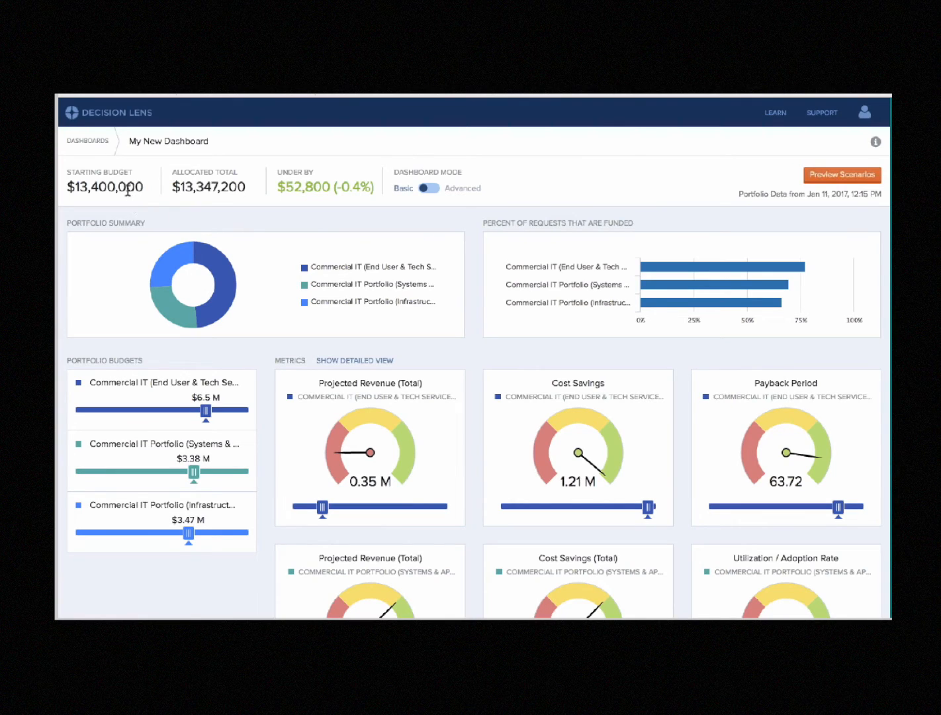
Examine the dashboard's starting budget, allocated total, portfolio summary chart and percent of requests that are funded
mouse_move(127, 192)
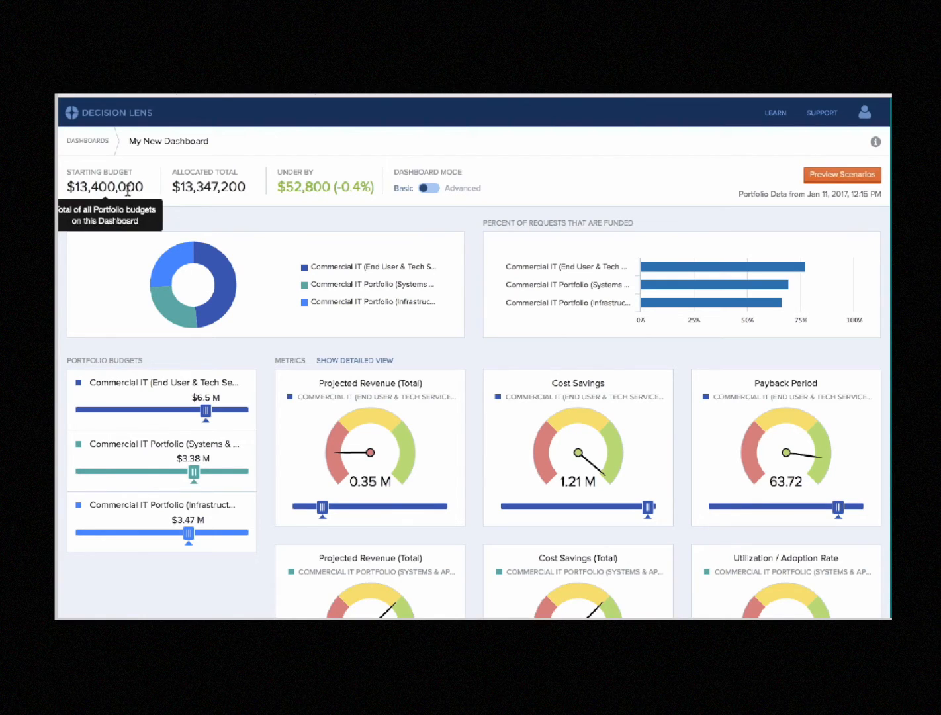
mouse_move(200, 193)
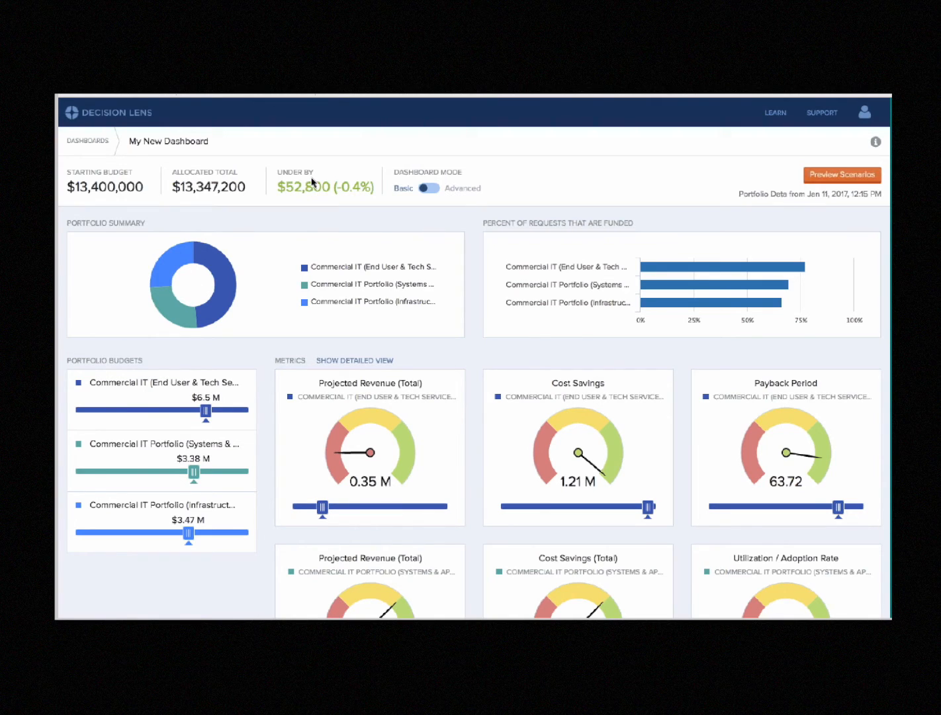
scroll(313, 183, "down", 1)
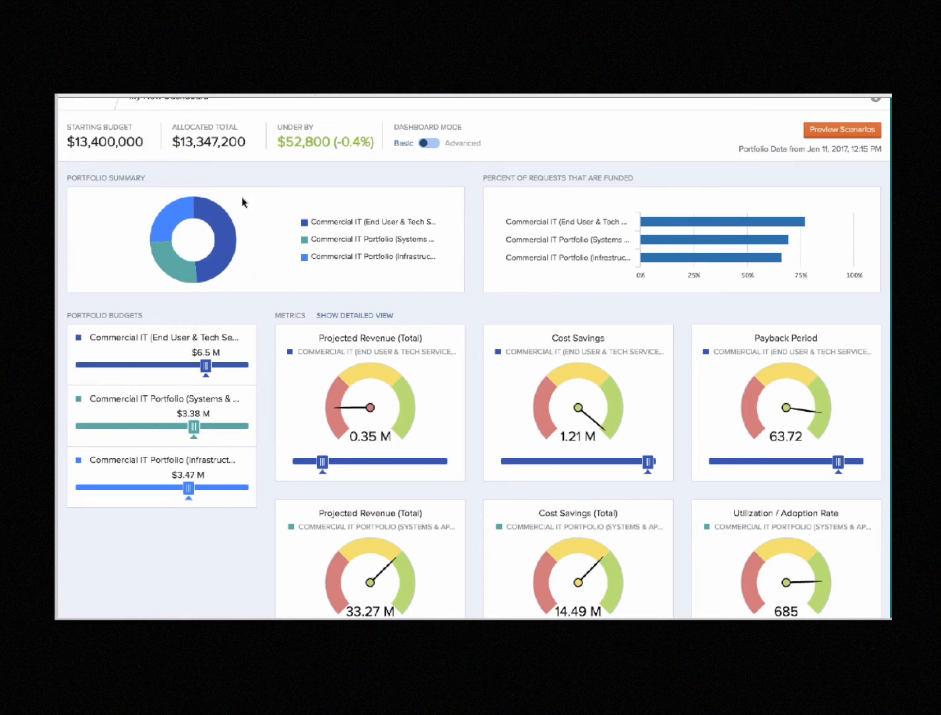
mouse_move(223, 235)
mouse_move(653, 229)
scroll(268, 366, "down", 2)
scroll(267, 367, "down", 3)
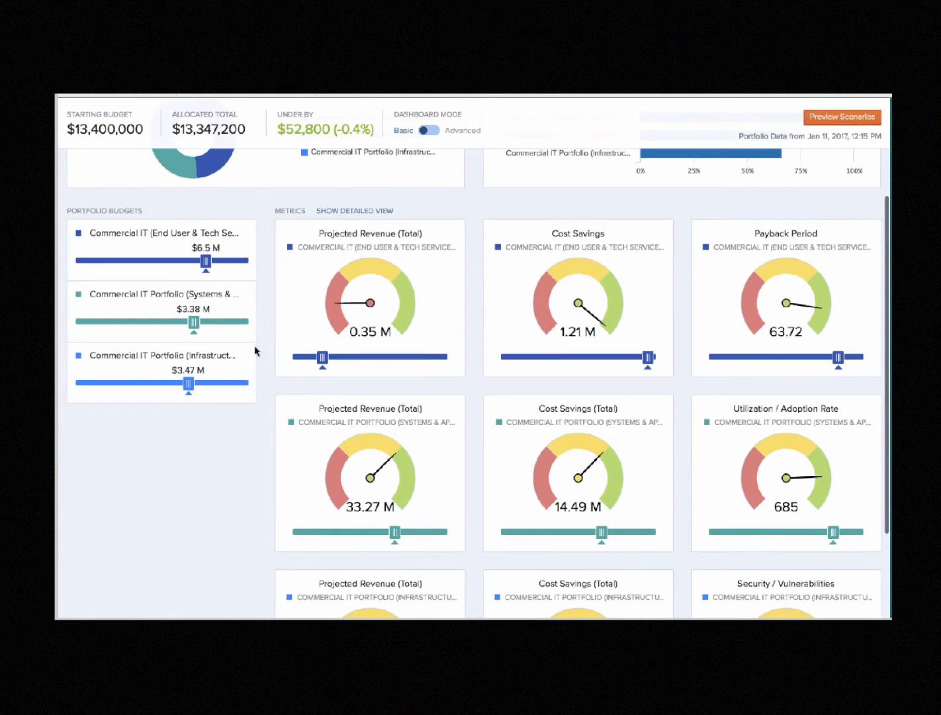
Examine the End User & Tech Services portfolio's budget slider and its Projected Revenue (Total) gauge
mouse_move(255, 235)
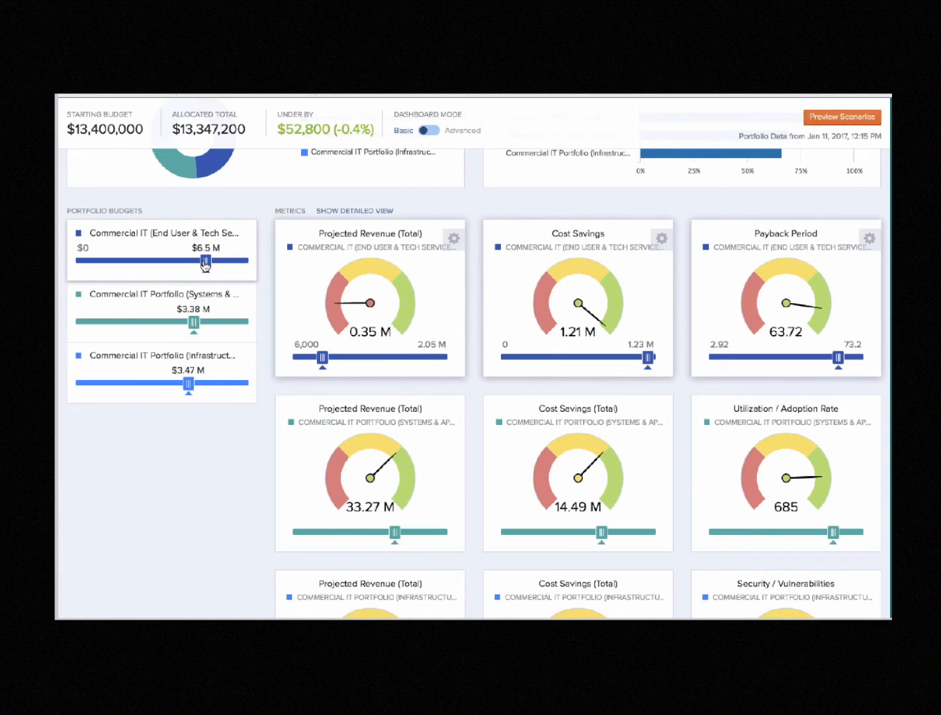
mouse_move(205, 264)
left_mouse_down()
mouse_move(195, 268)
mouse_move(207, 273)
left_mouse_up()
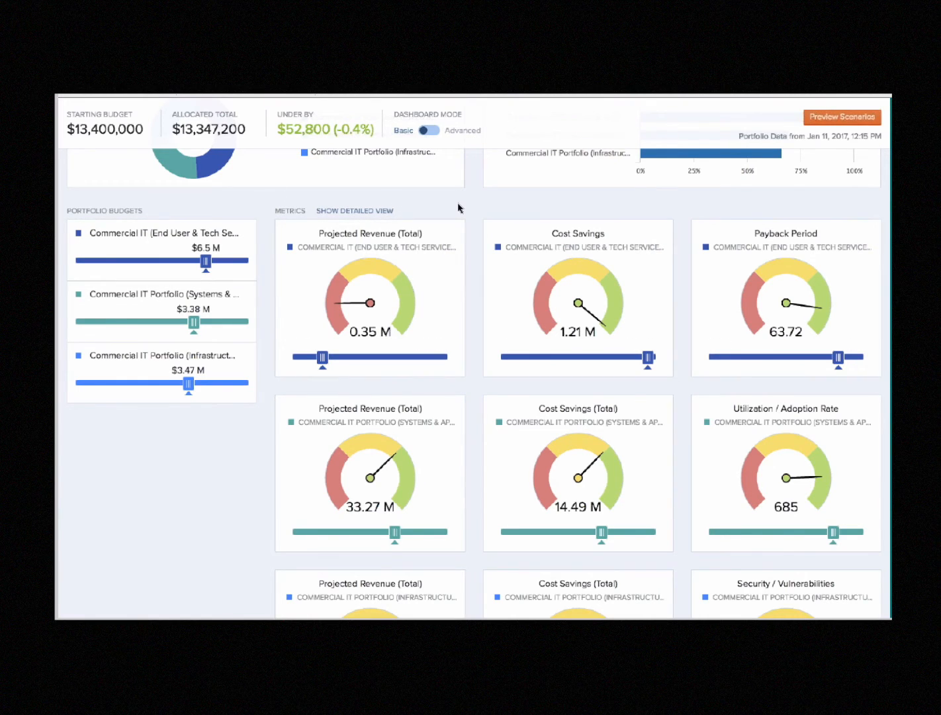
scroll(459, 208, "down", 1)
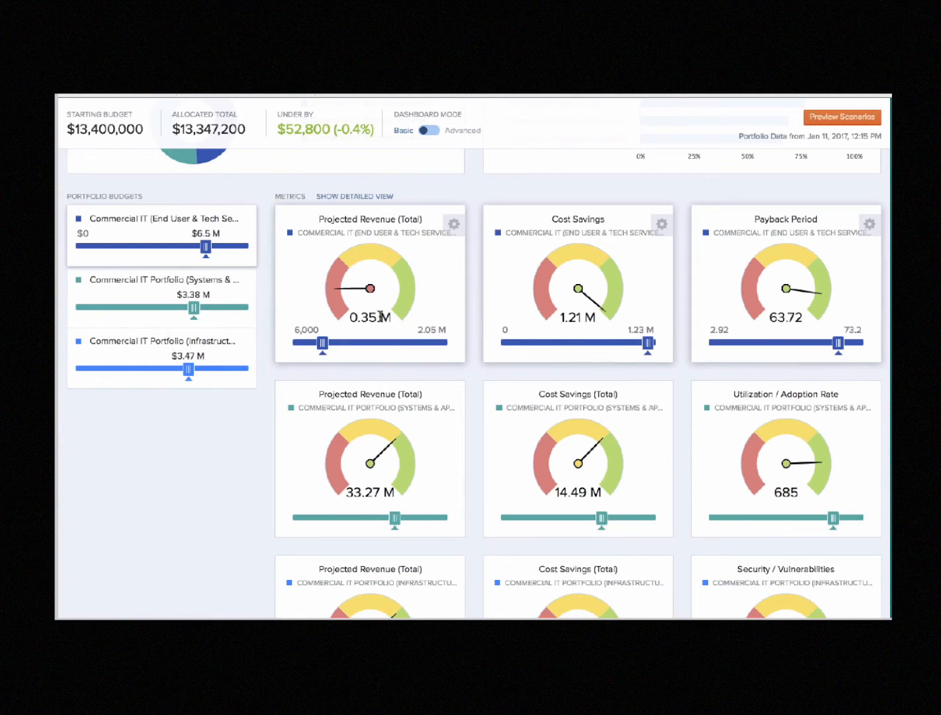
mouse_move(381, 317)
mouse_move(337, 302)
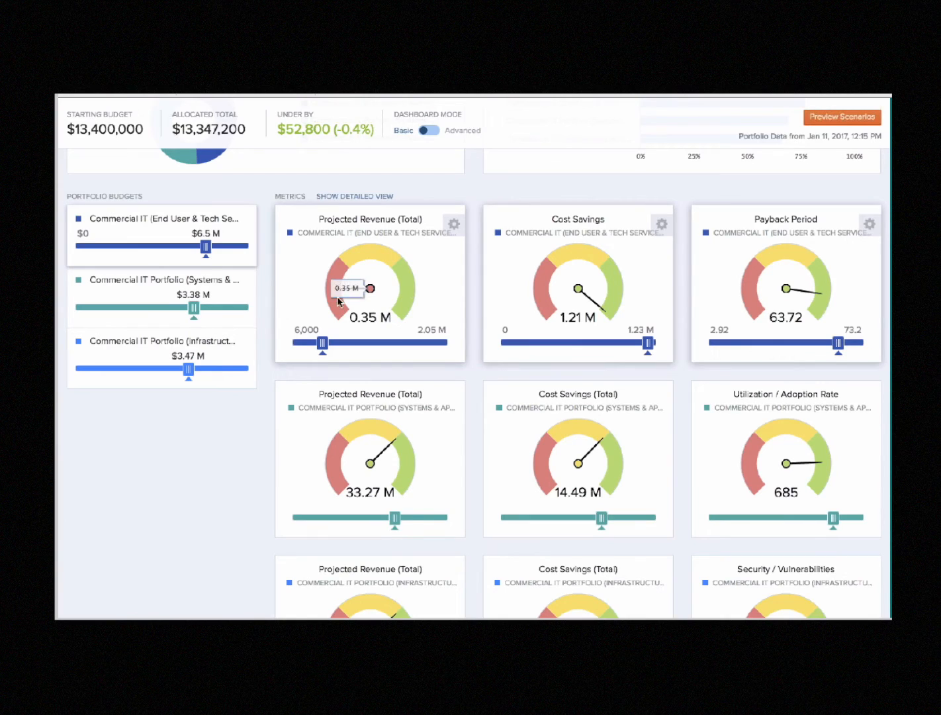
Set the yellow-to-green threshold of the End User & Tech Services Projected Revenue (Total) gauge to 1.00 M and save the ranges
left_click(452, 232)
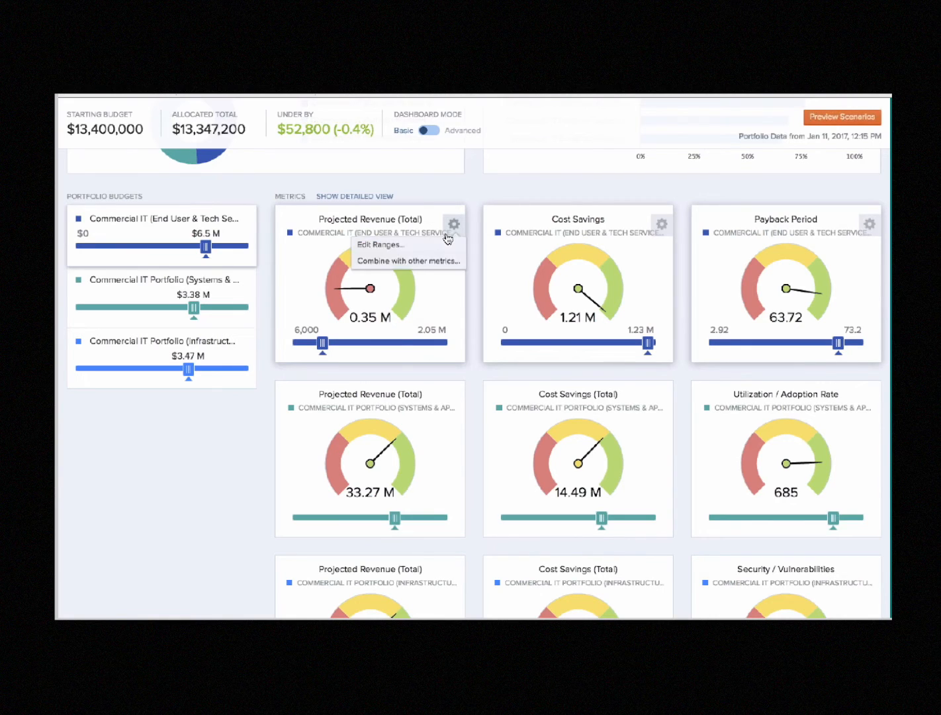
left_click(415, 245)
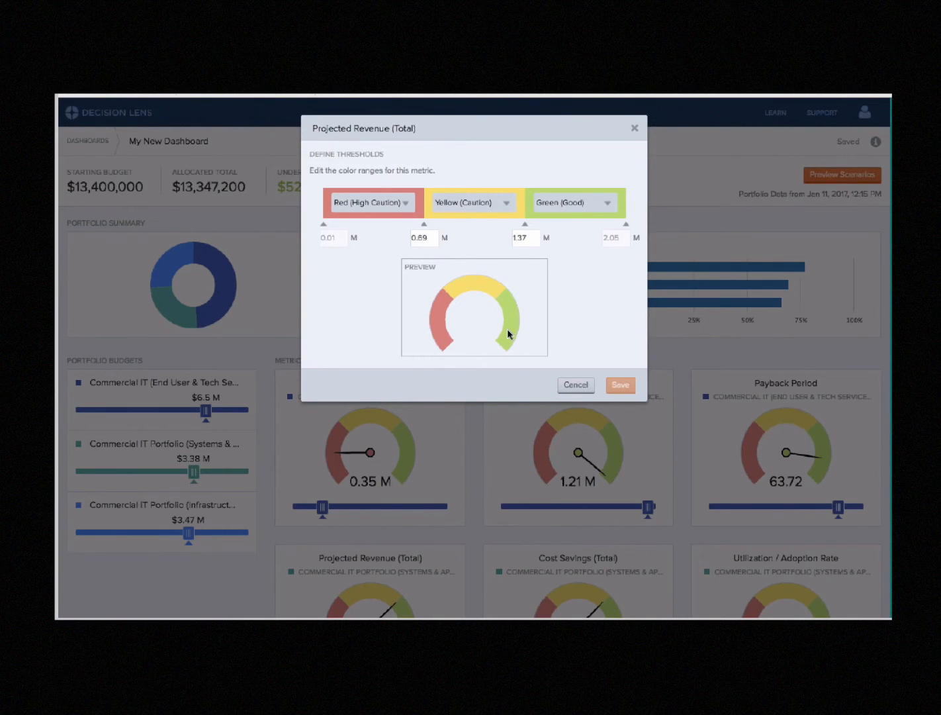
double_click(523, 242)
type("1.00")
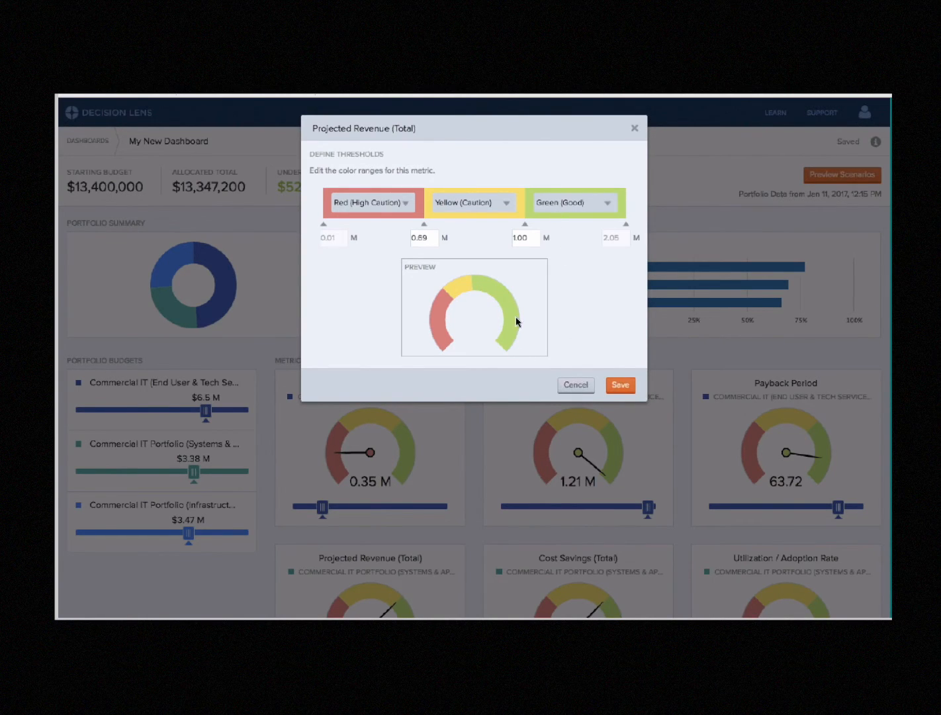
left_click(619, 385)
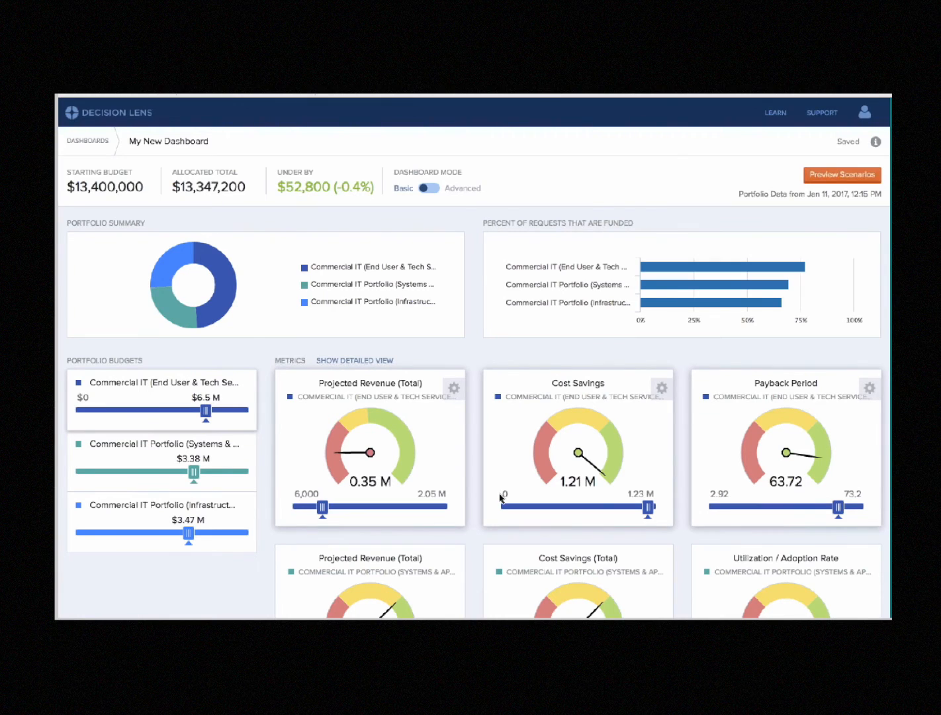
Reverse the Infrastructure portfolio's Security / Vulnerabilities gauge colors, making the lowest range Green (Good) and the highest Red (High Caution), and save the ranges
scroll(501, 498, "down", 5)
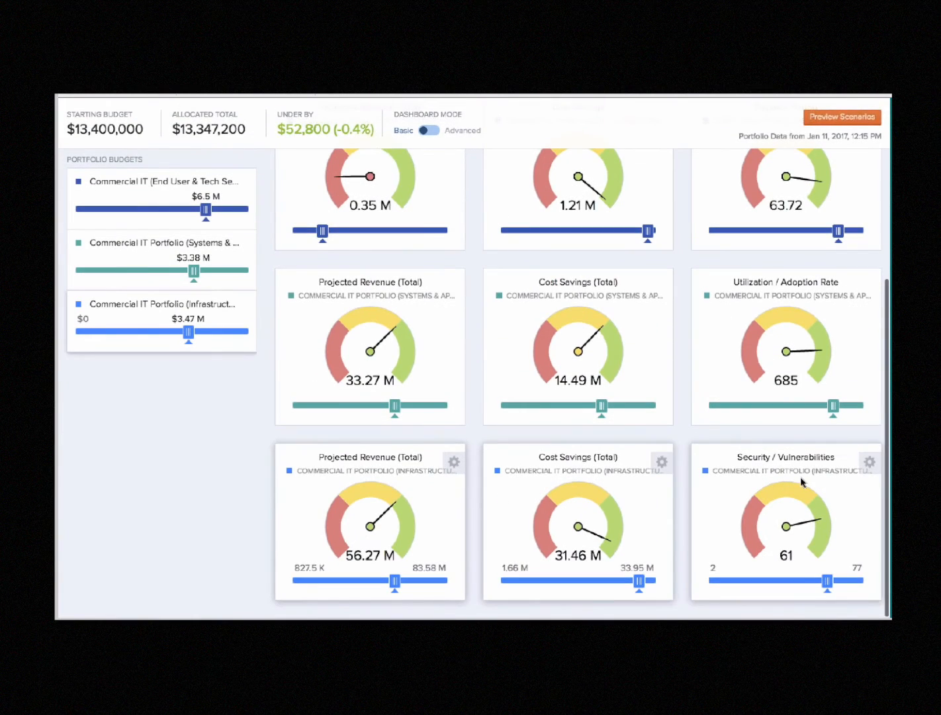
left_click(872, 466)
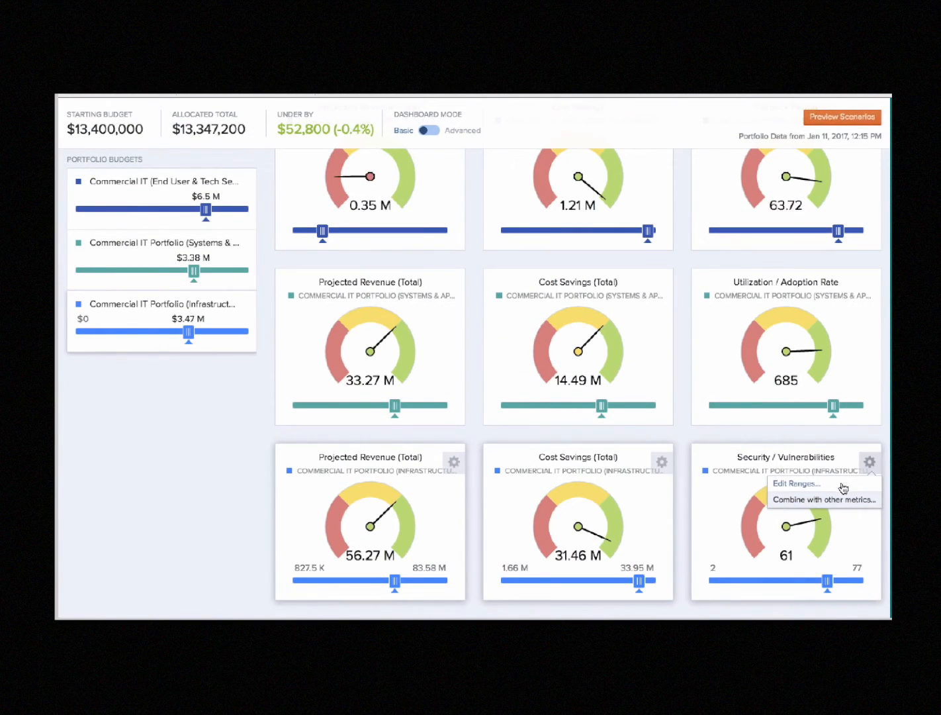
left_click(838, 488)
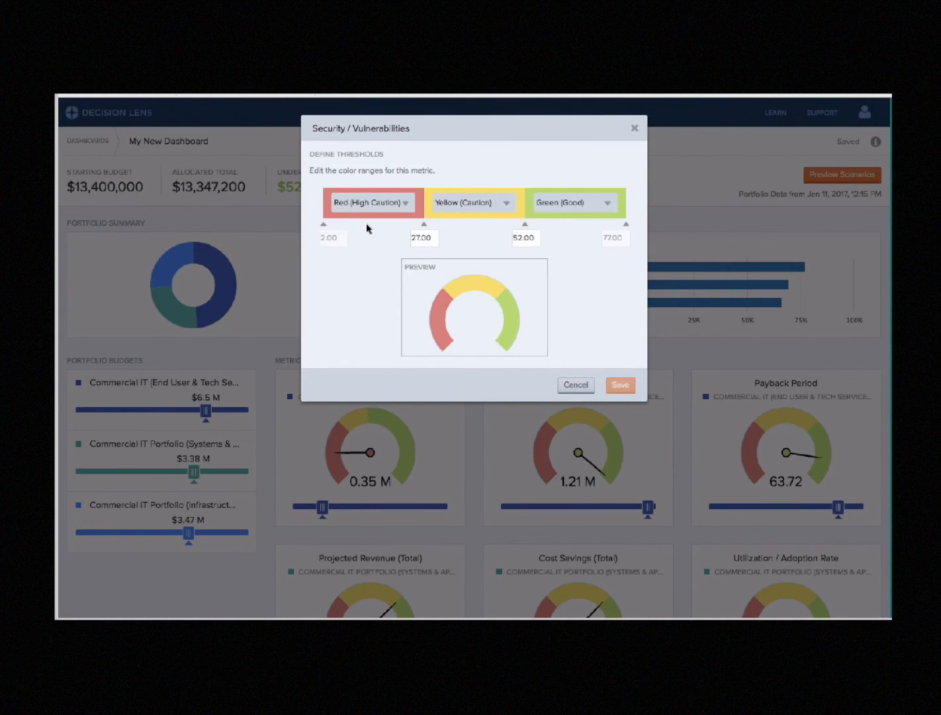
left_click(406, 205)
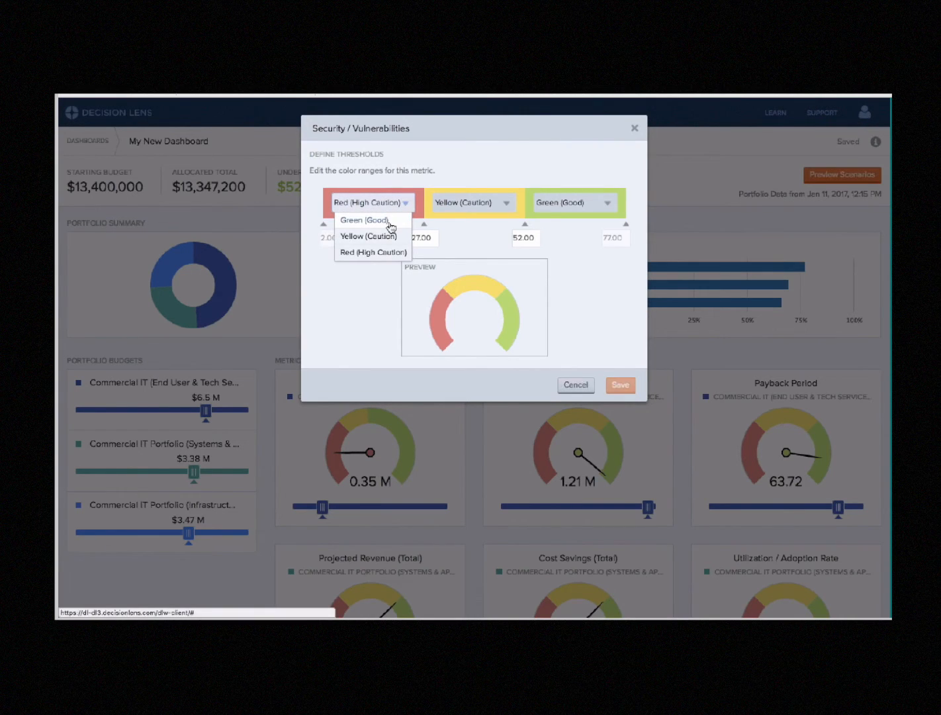
left_click(391, 221)
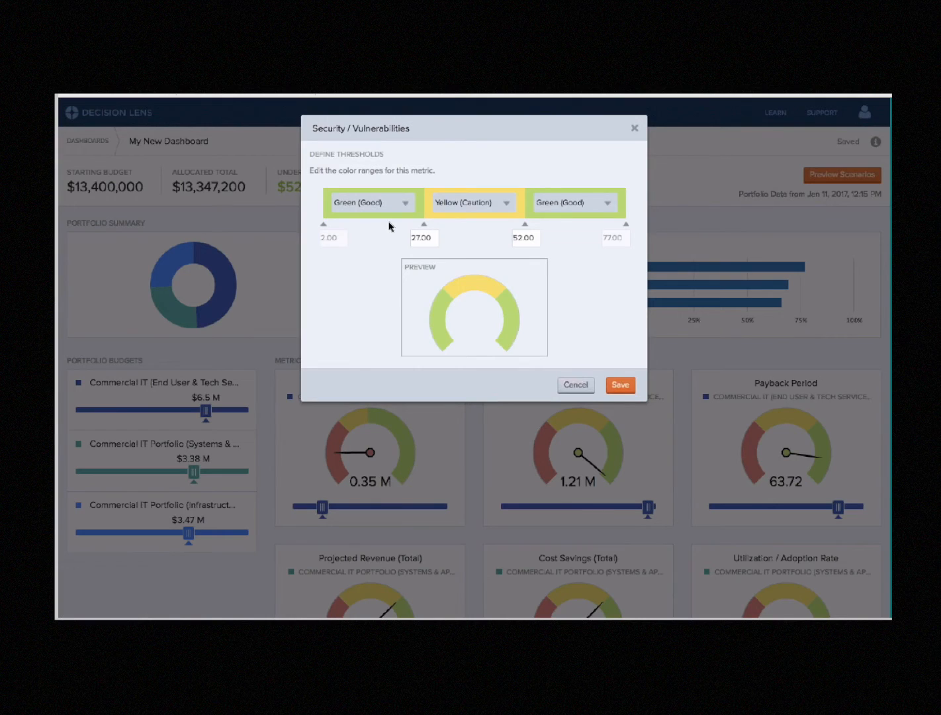
left_click(591, 210)
left_click(568, 253)
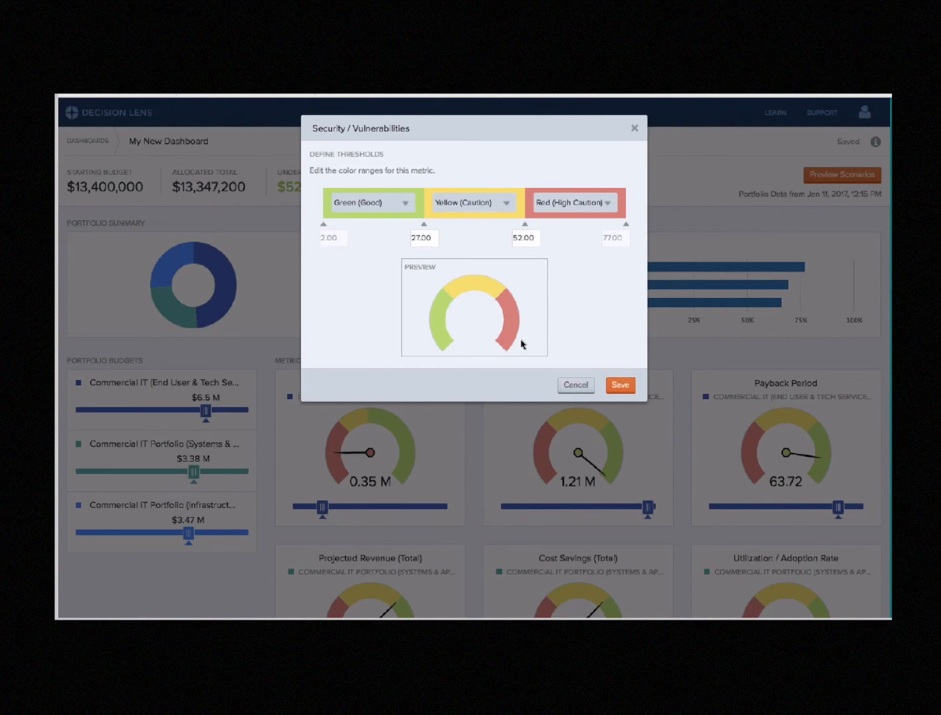
left_click(619, 385)
scroll(668, 447, "down", 5)
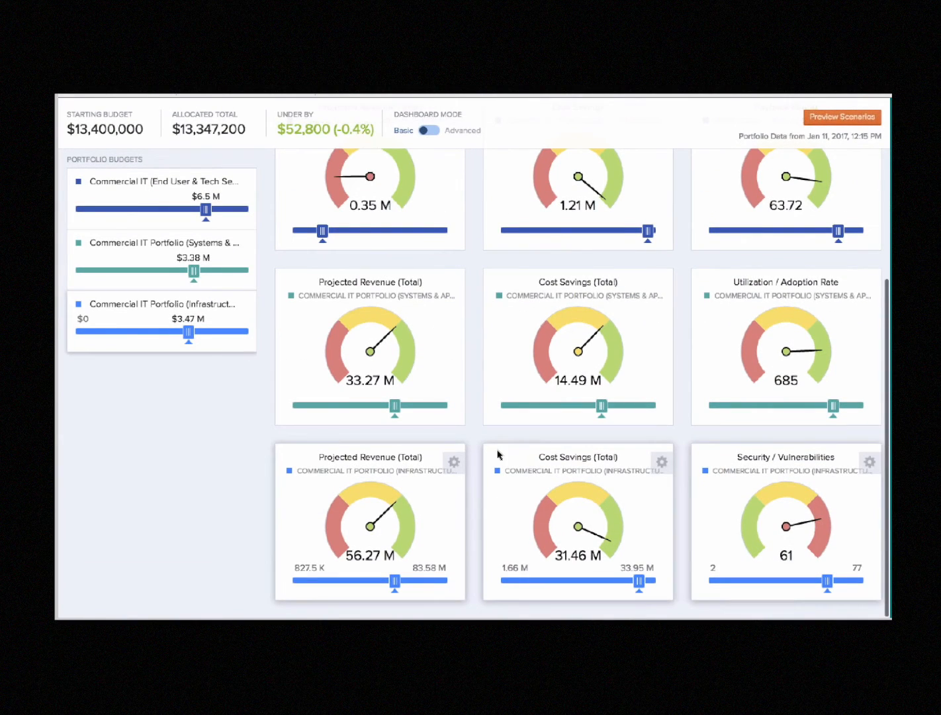
Show the detailed view of the metrics and examine the End User & Tech Services Projected Revenue (Total) and Cost Savings charts across budget levels
scroll(498, 455, "up", 4)
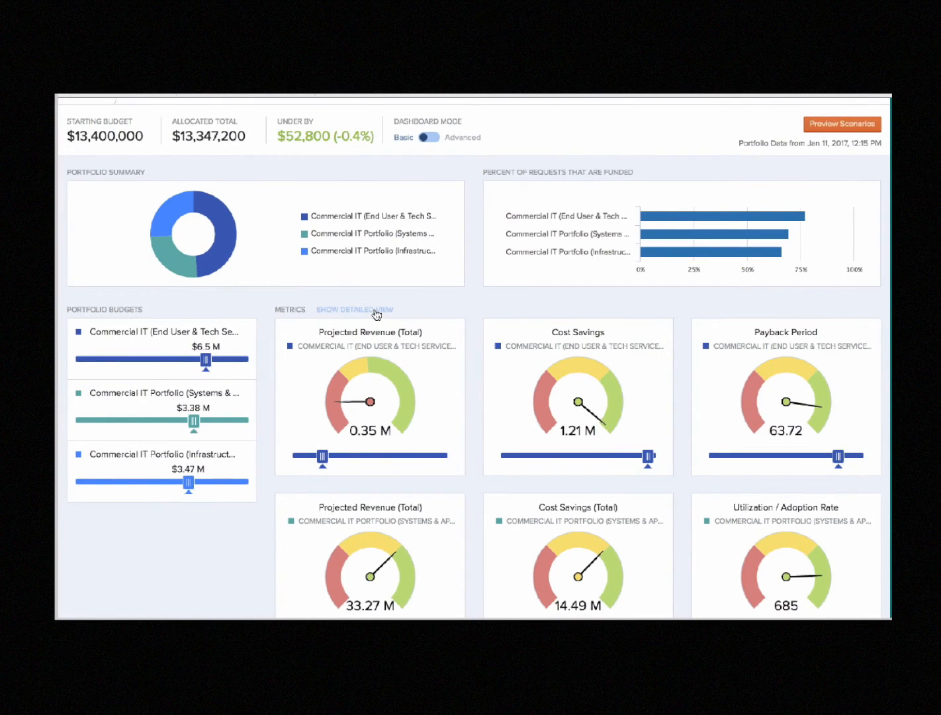
left_click(376, 313)
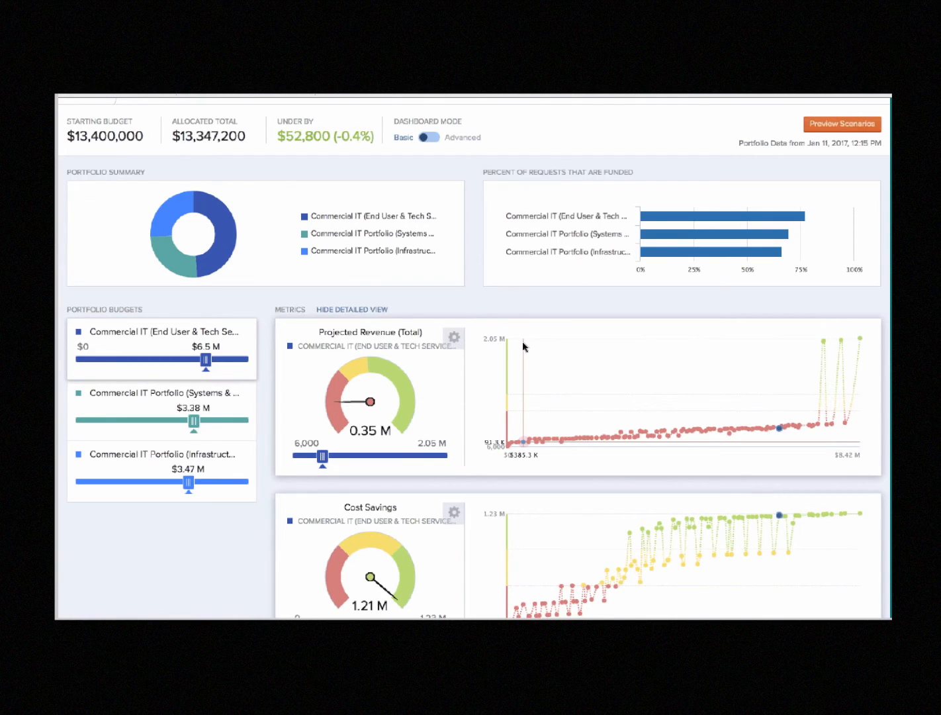
left_click(561, 441)
left_click(630, 439)
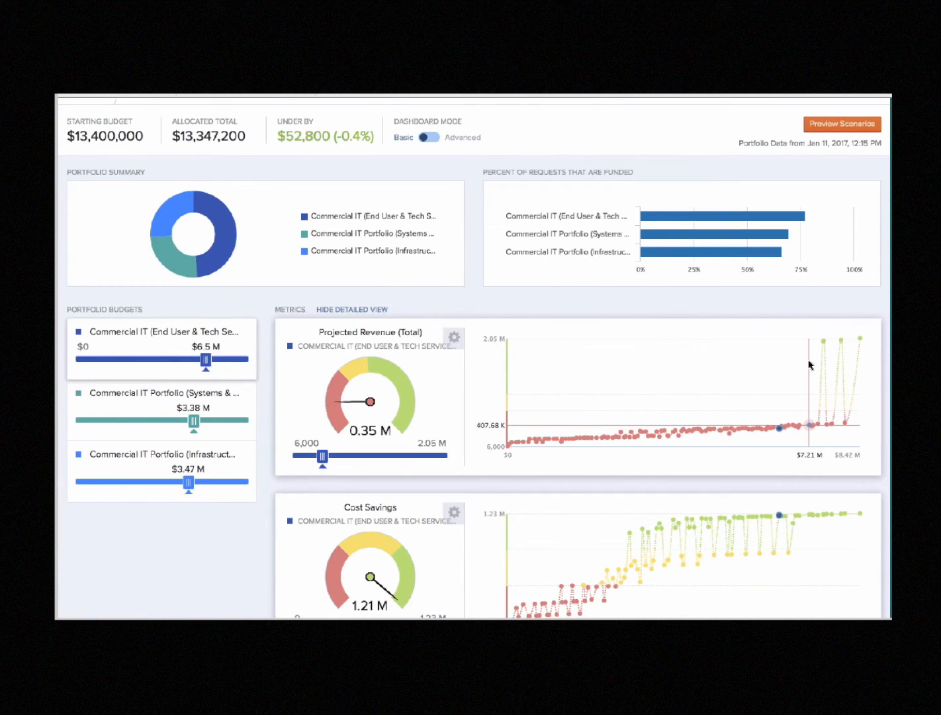
scroll(810, 363, "down", 2)
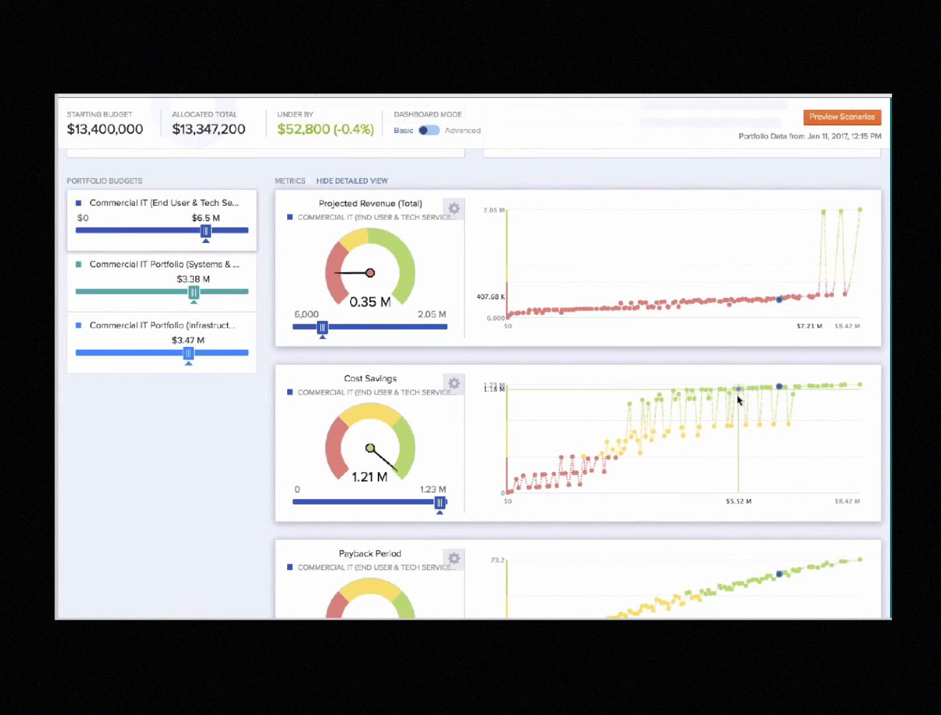
scroll(739, 400, "up", 1)
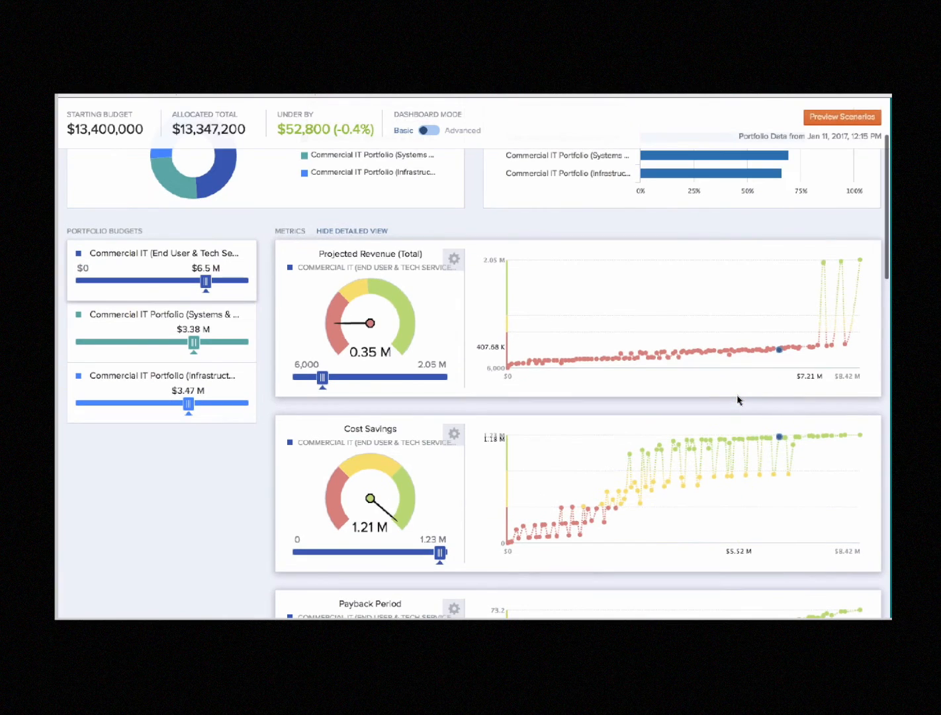
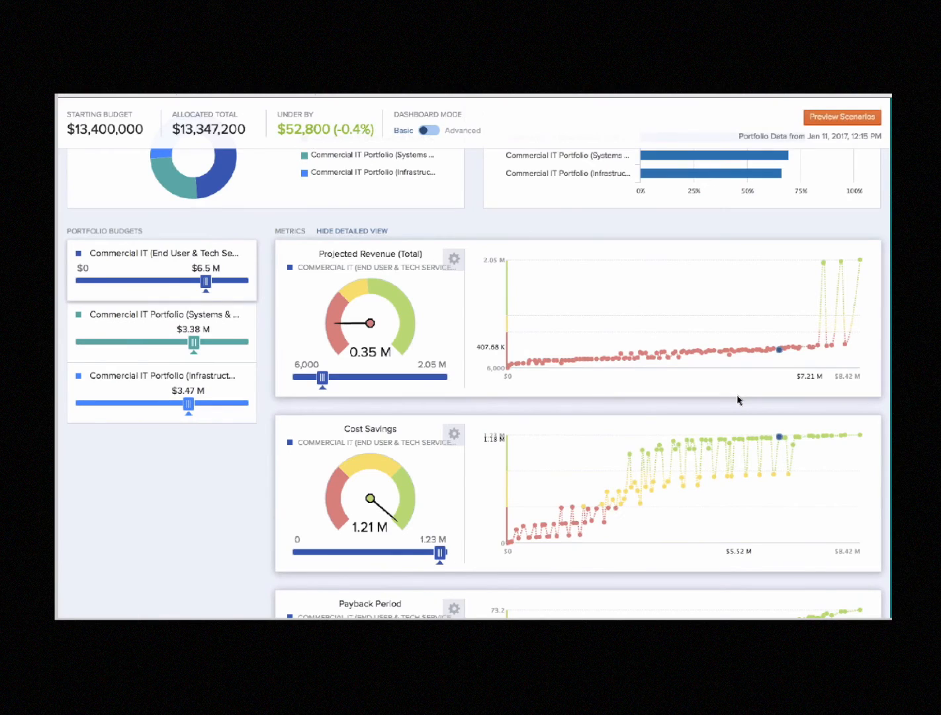
Hide the detailed view of the metrics and examine the Infrastructure portfolio's gauges
scroll(738, 399, "up", 3)
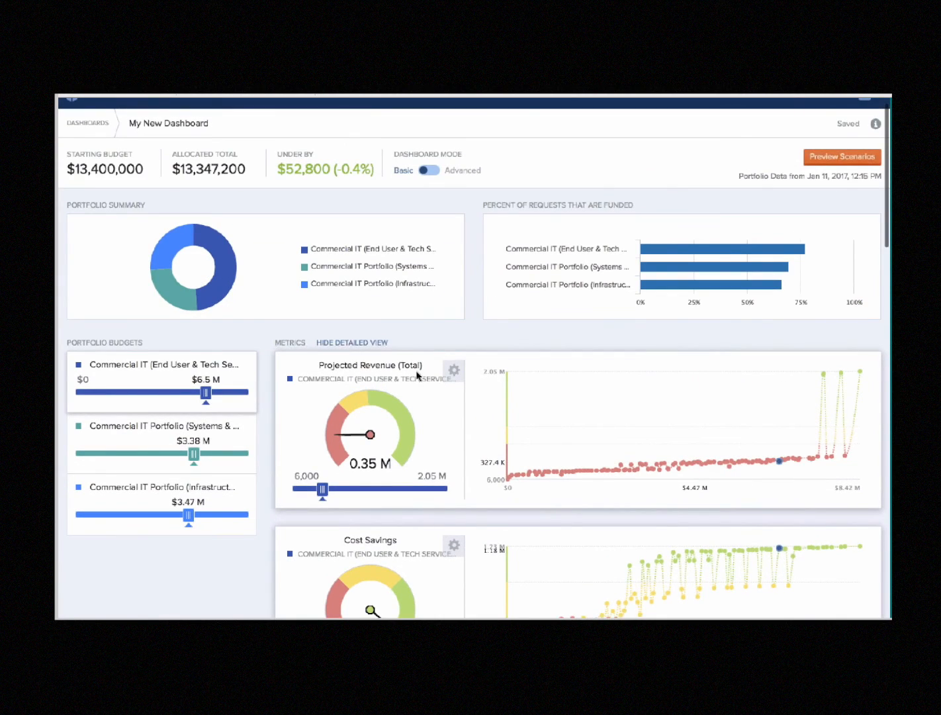
left_click(353, 343)
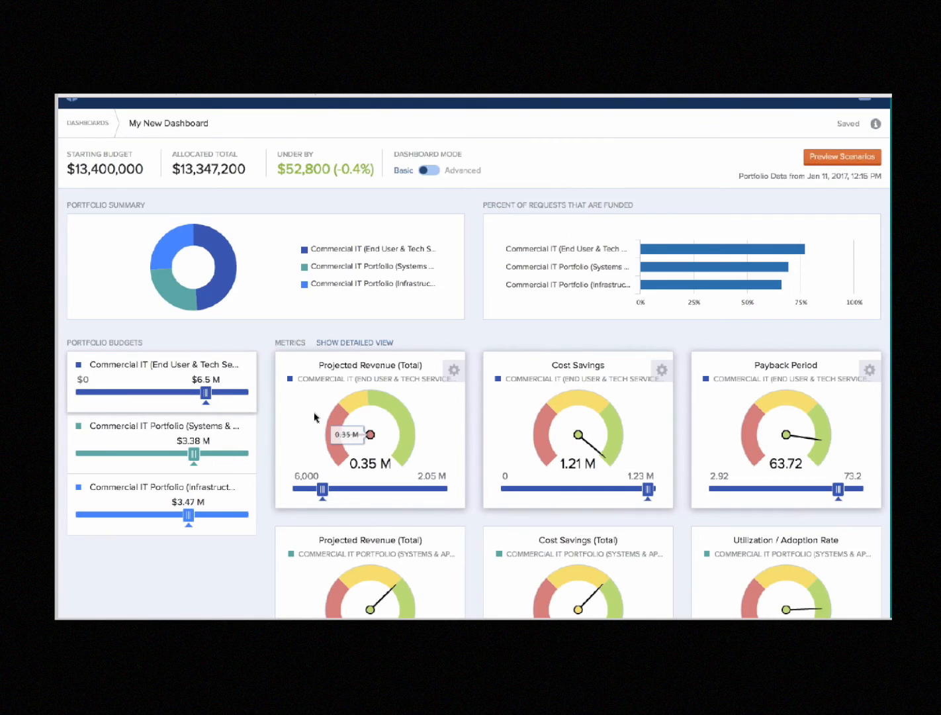
scroll(316, 417, "down", 5)
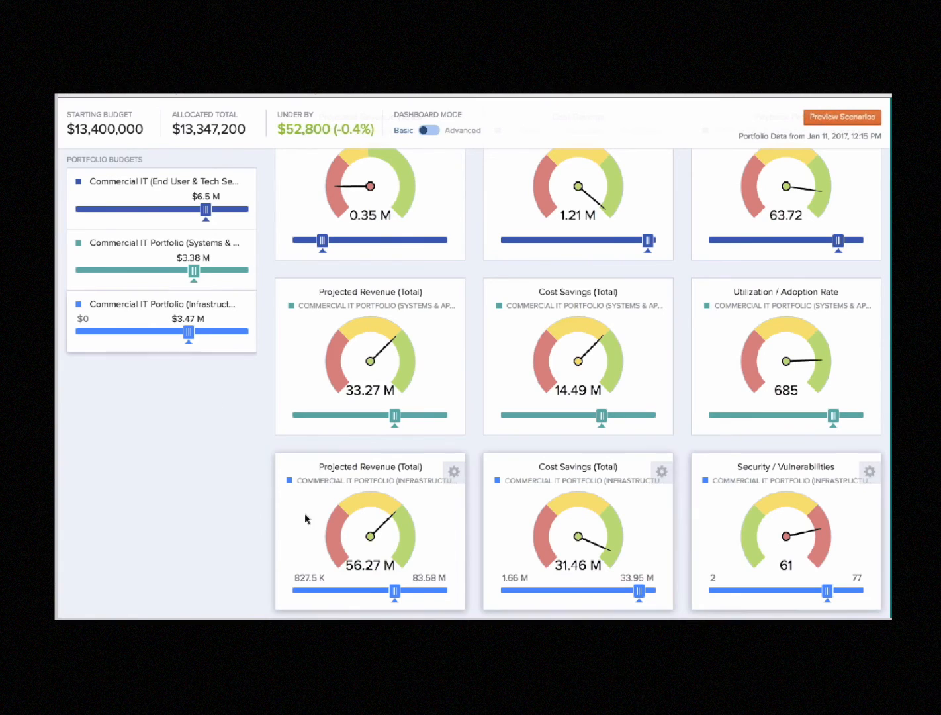
mouse_move(313, 523)
mouse_move(750, 566)
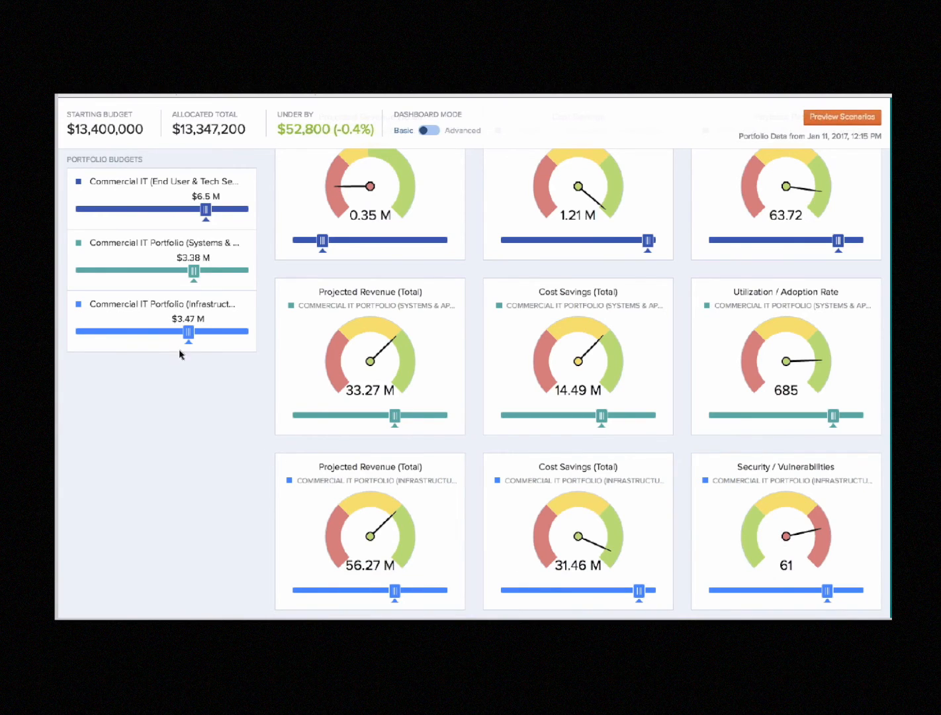
Lower the Infrastructure portfolio's budget to $2.3 M and examine the effect on its gauges
mouse_move(185, 339)
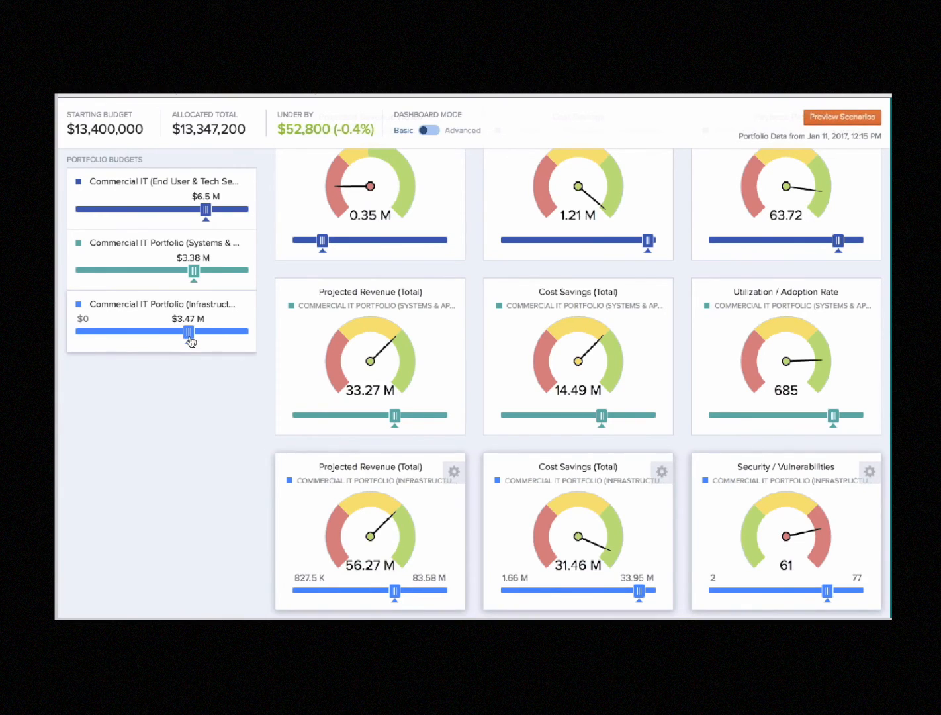
left_click_drag(191, 340, 156, 343)
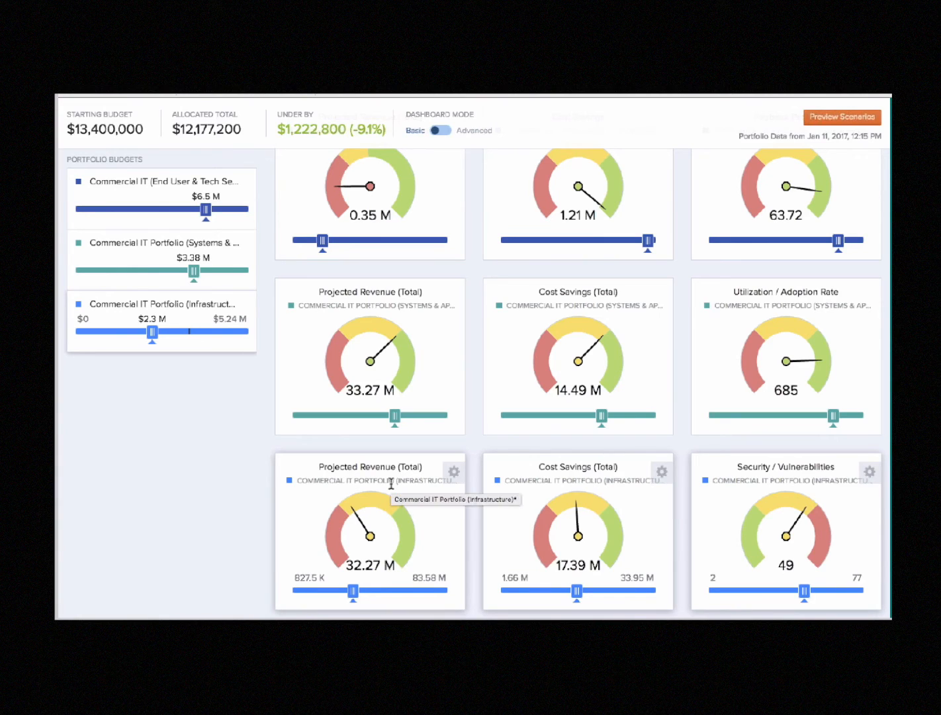
mouse_move(333, 547)
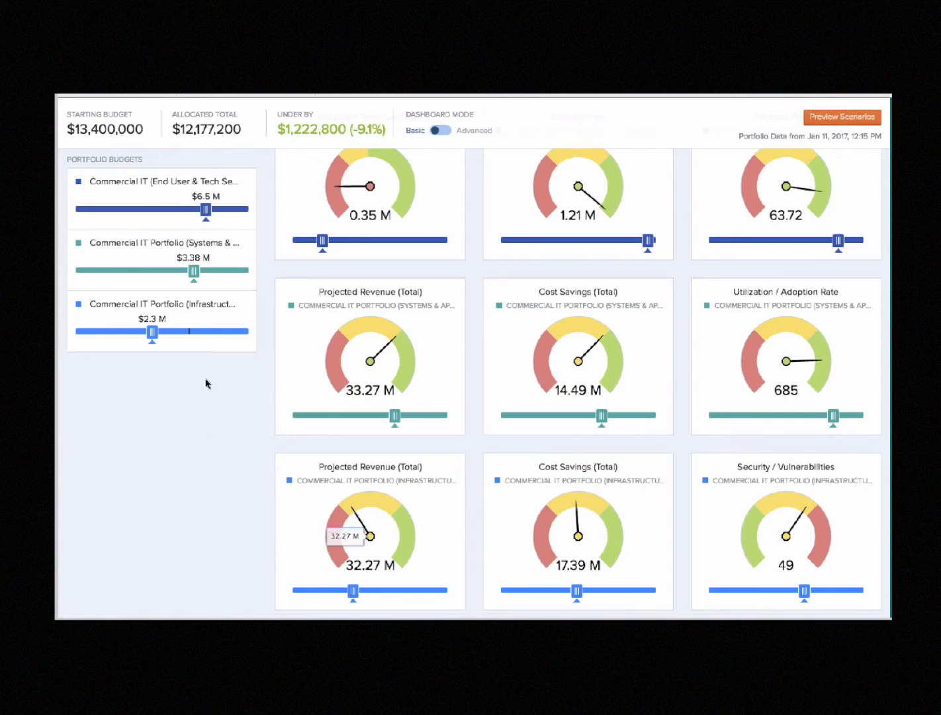
mouse_move(210, 351)
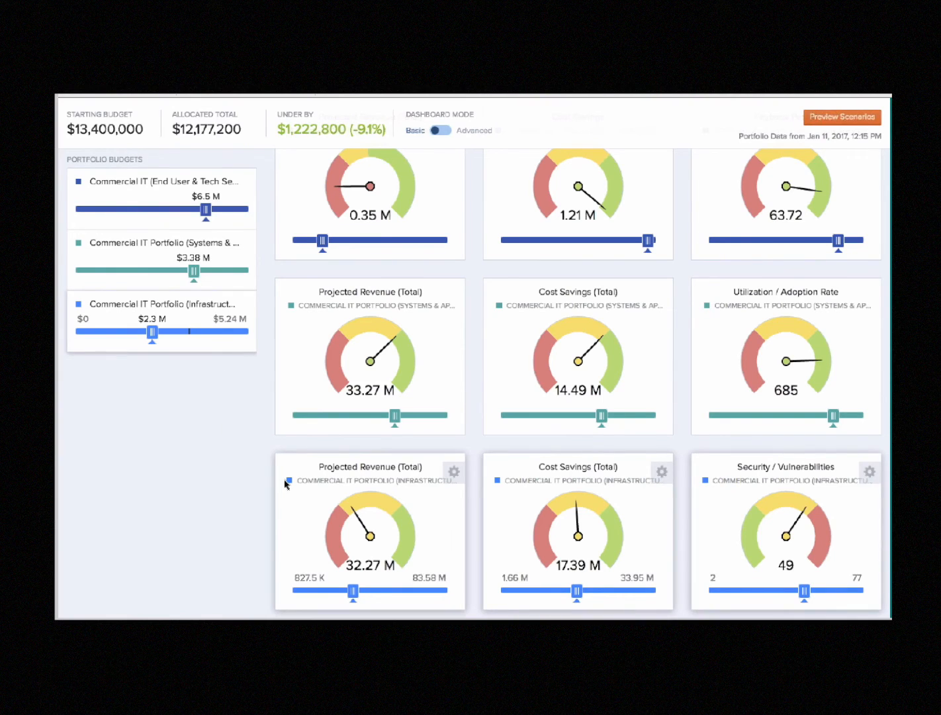
Raise the Infrastructure portfolio's Projected Revenue (Total) metric to 57.92 M and examine the effect on its other gauges and budget
mouse_move(368, 538)
left_click_drag(356, 593, 398, 603)
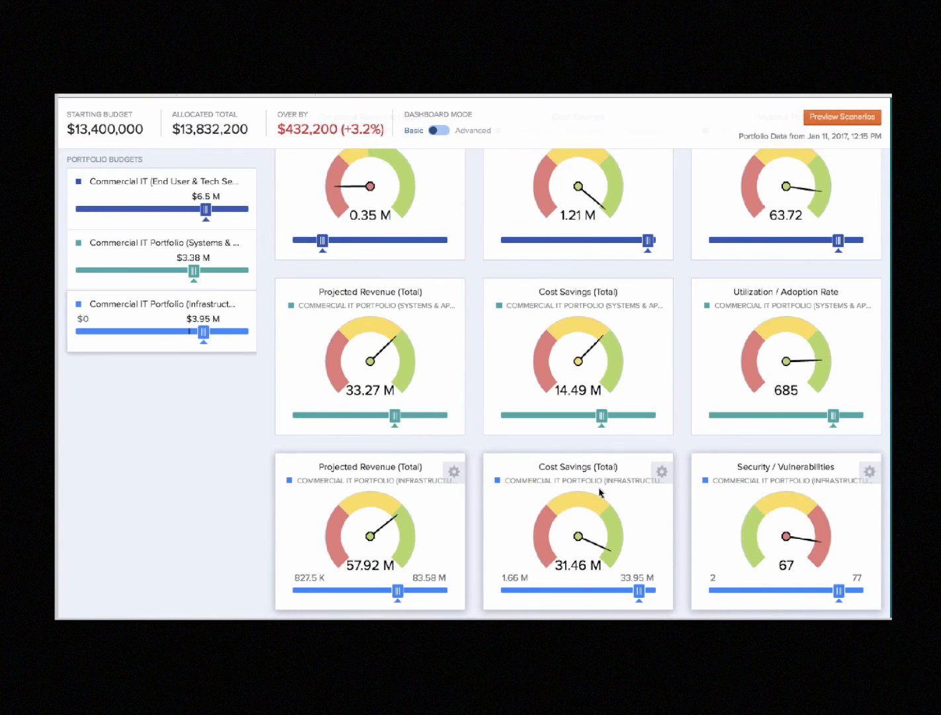
mouse_move(555, 566)
mouse_move(415, 541)
mouse_move(191, 335)
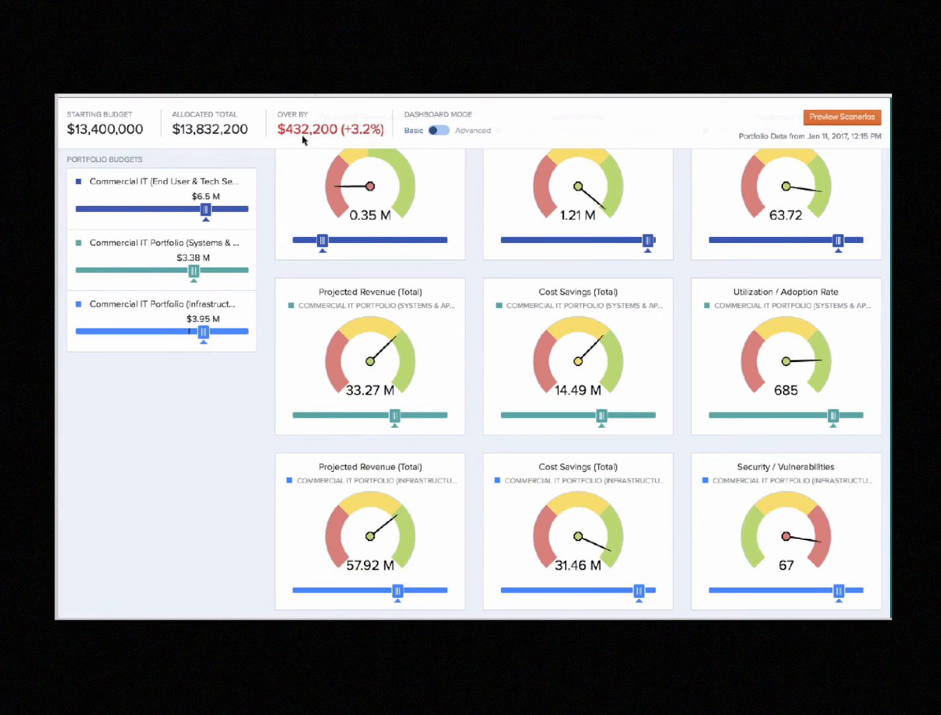
Switch the dashboard mode to Advanced and check the locked starting budget against the amount it is under by
mouse_move(310, 134)
left_click(448, 136)
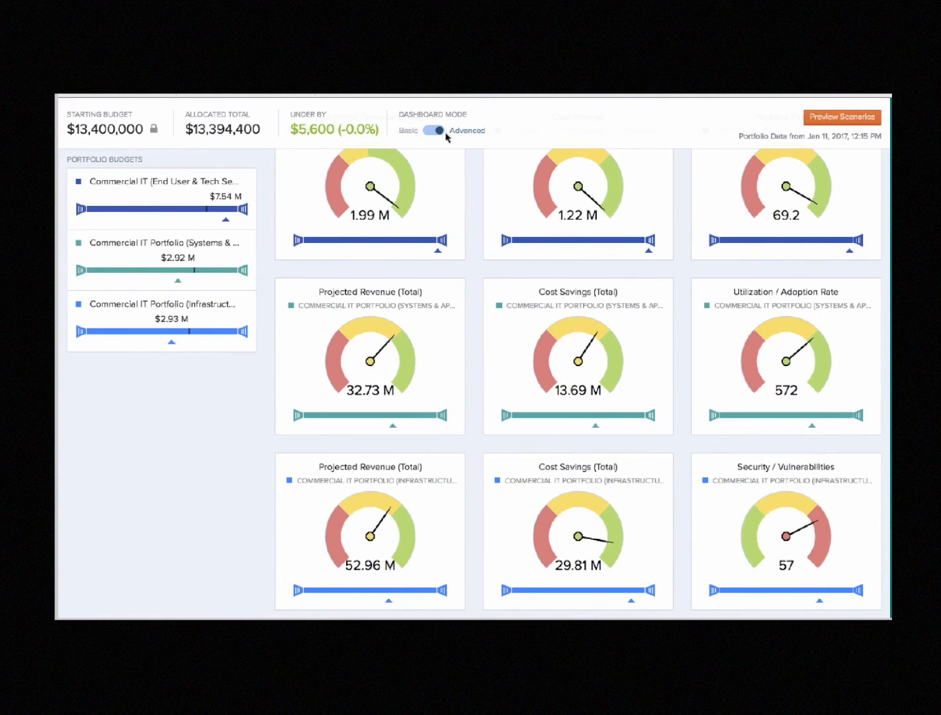
mouse_move(377, 132)
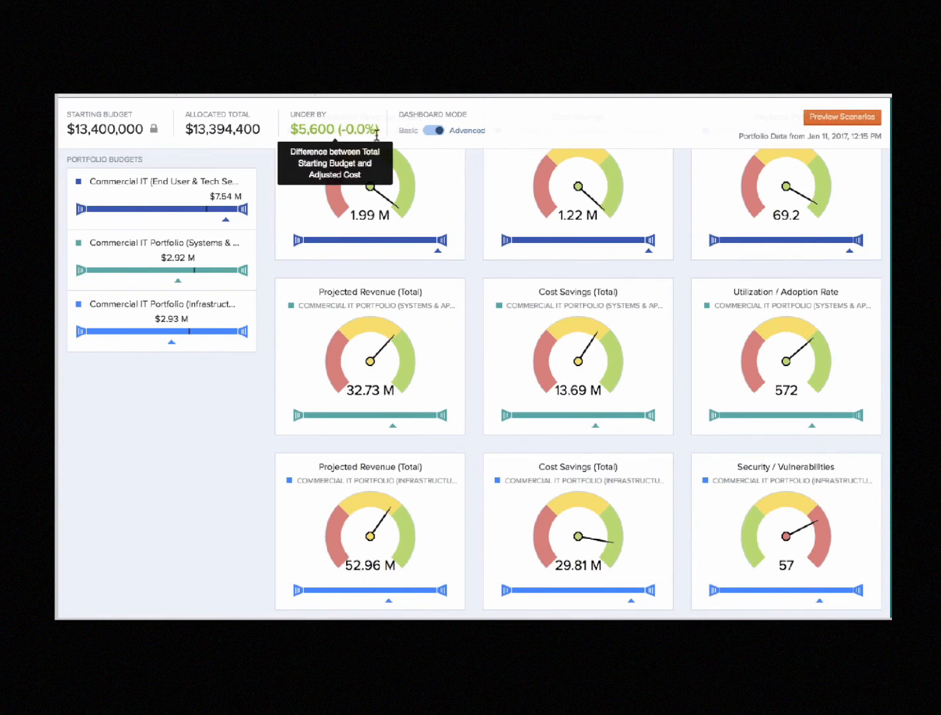
mouse_move(138, 133)
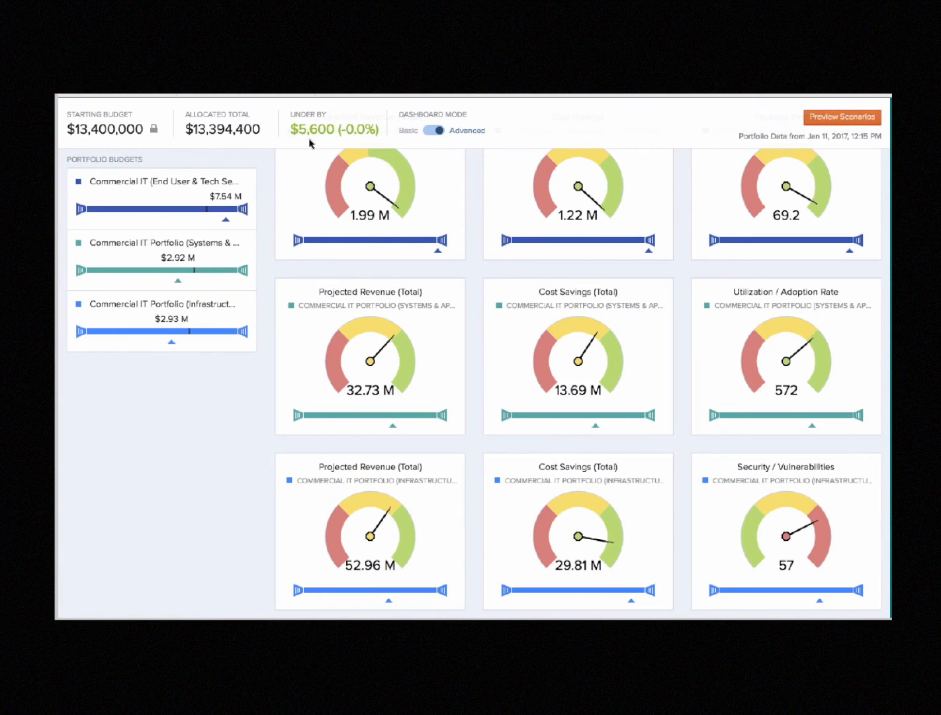
mouse_move(317, 135)
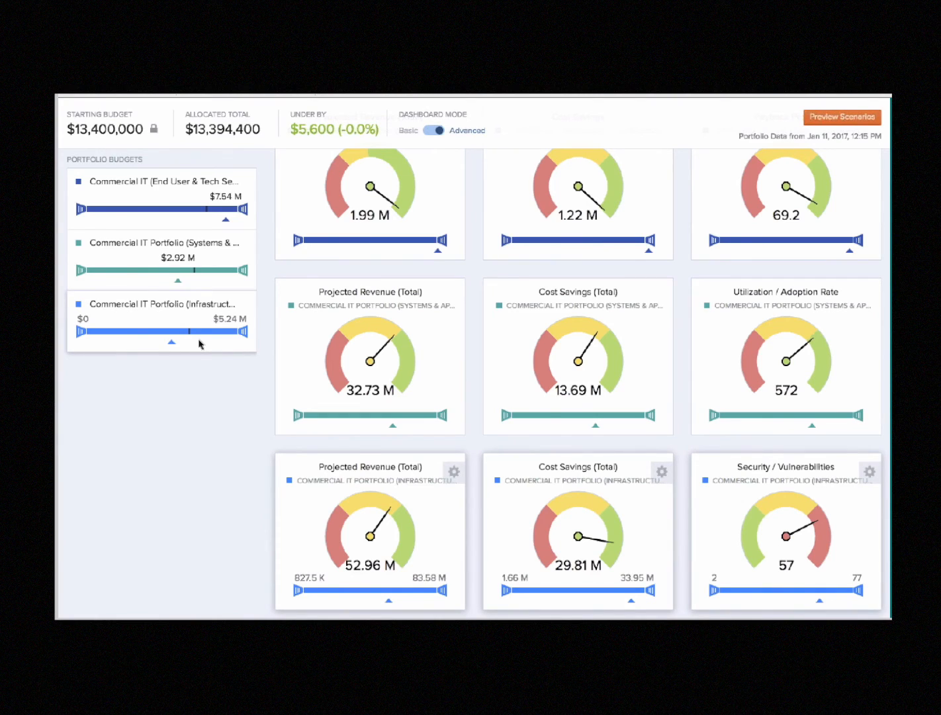
Limit the Infrastructure portfolio's budget to a maximum of $2.47 M
mouse_move(395, 526)
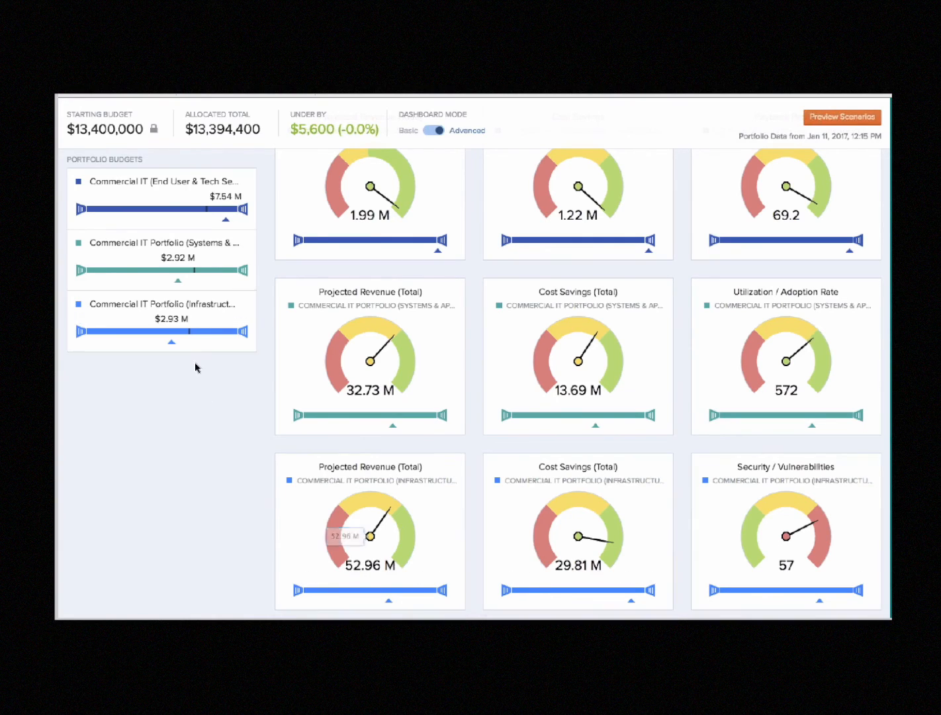
mouse_move(286, 495)
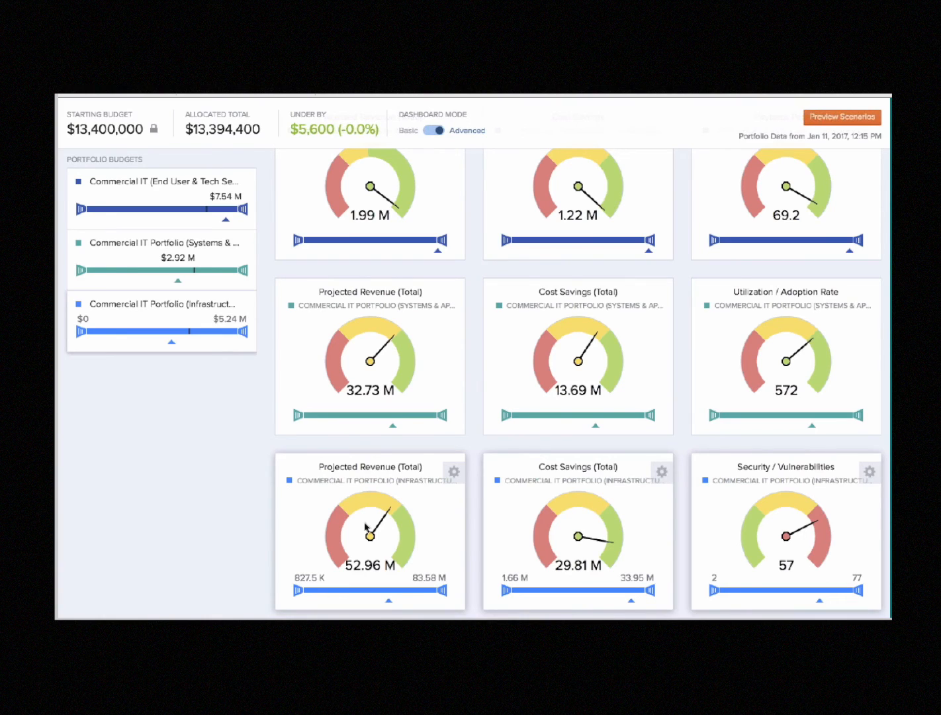
mouse_move(402, 554)
left_click_drag(244, 335, 160, 343)
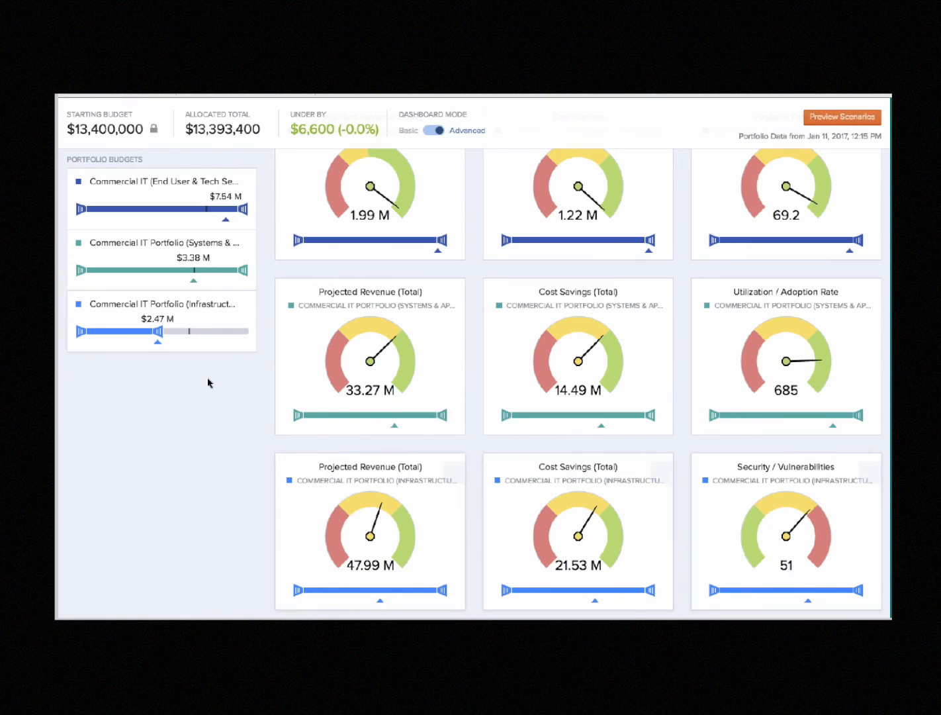
Set the minimum of the Systems & Applications portfolio's Projected Revenue (Total) range to 36 M
scroll(212, 419, "down", 1)
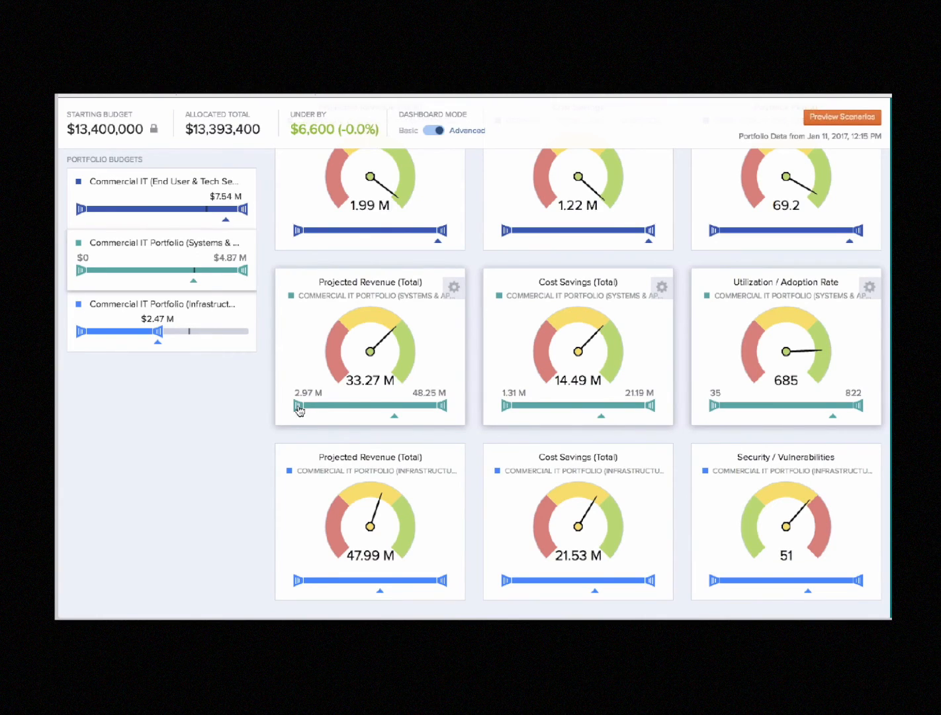
left_click_drag(299, 411, 406, 421)
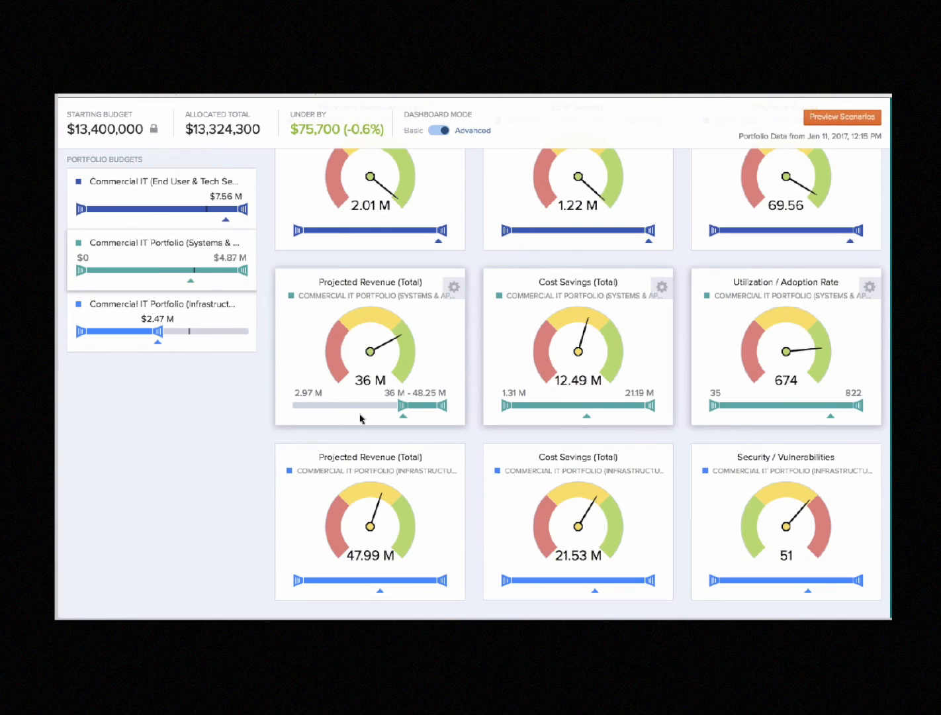
mouse_move(395, 328)
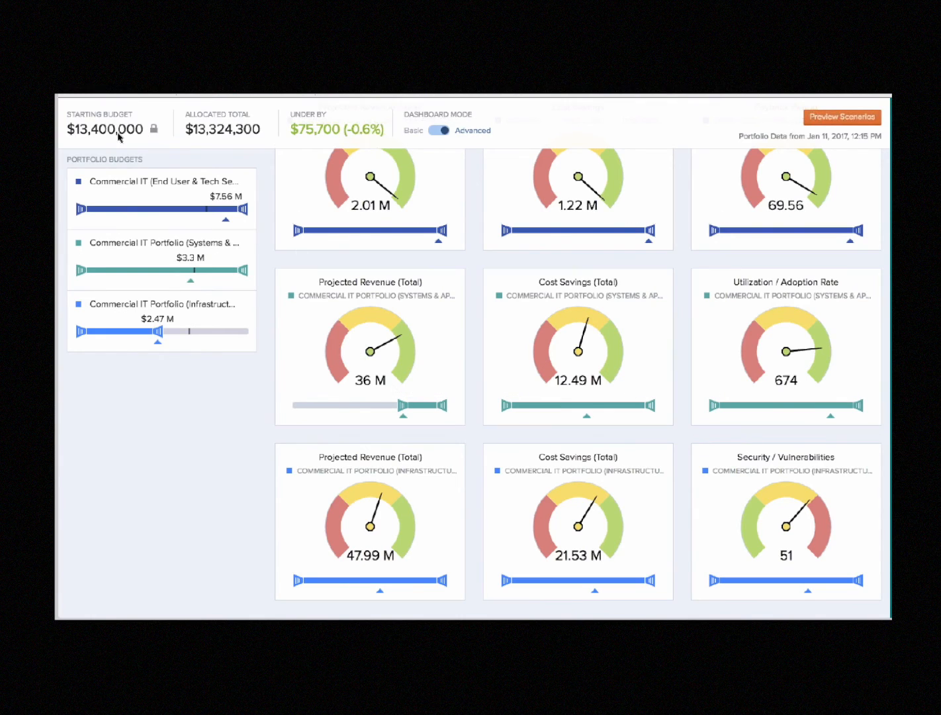
mouse_move(135, 132)
mouse_move(287, 381)
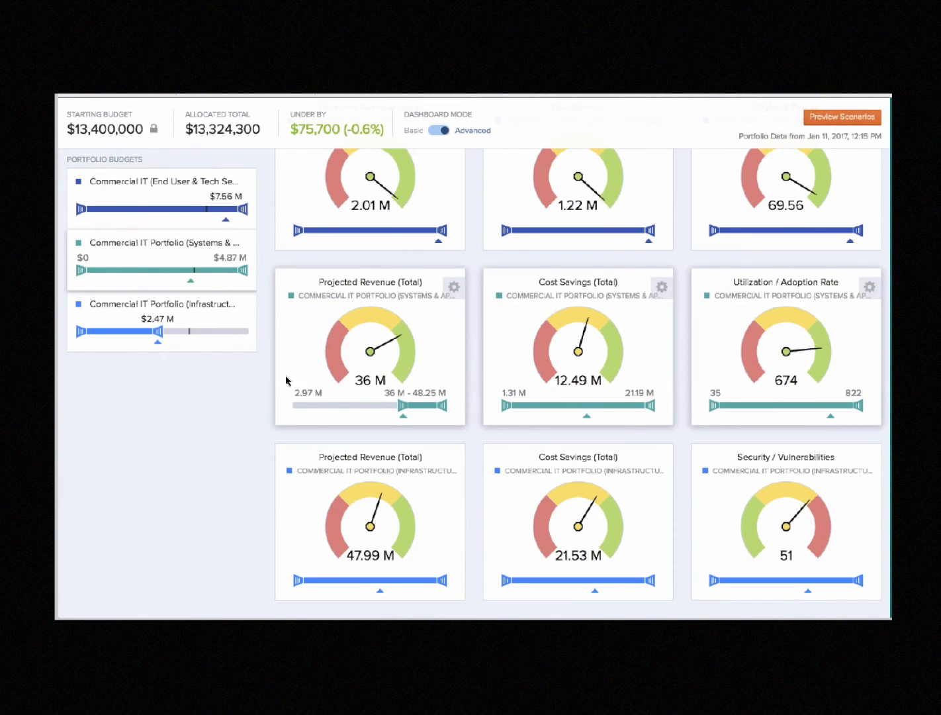
Show the detailed view of the metrics and examine the constrained ranges in the Systems & Applications and Infrastructure charts
scroll(286, 381, "up", 2)
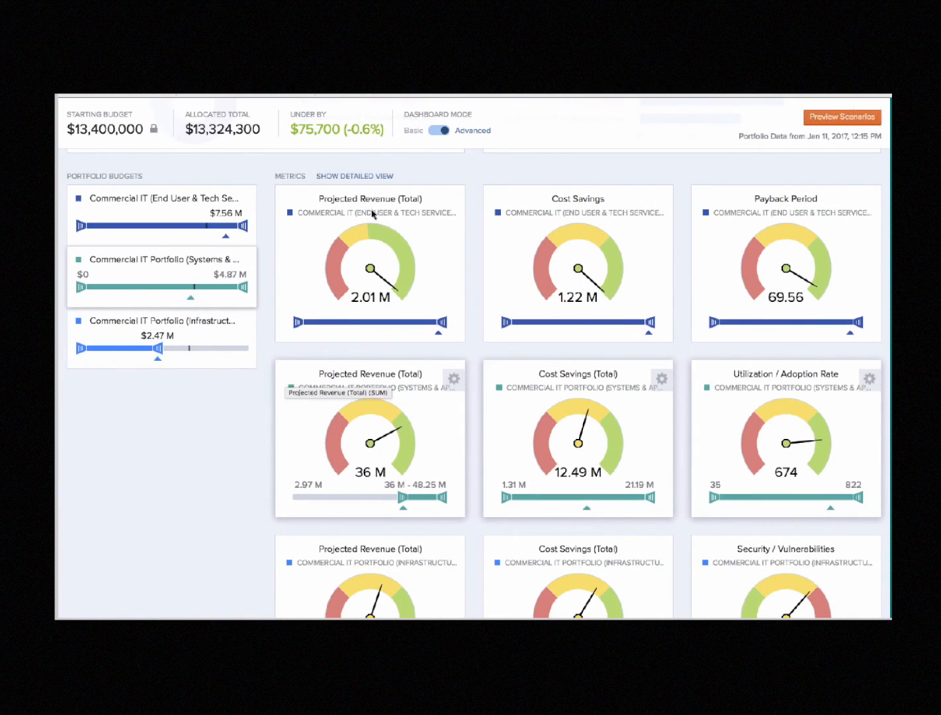
left_click(347, 177)
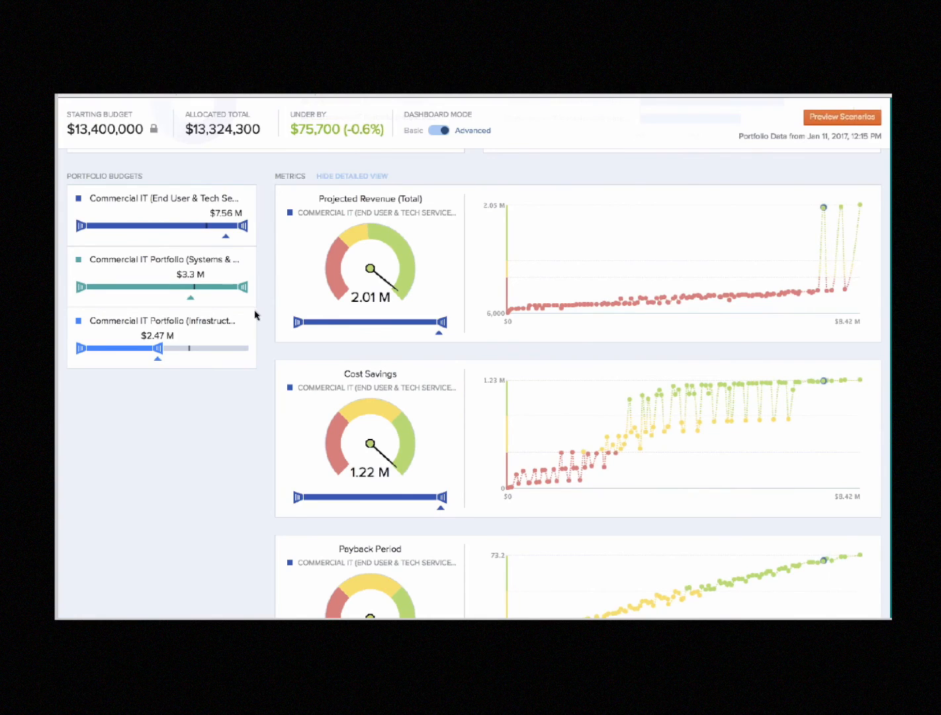
scroll(245, 470, "down", 6)
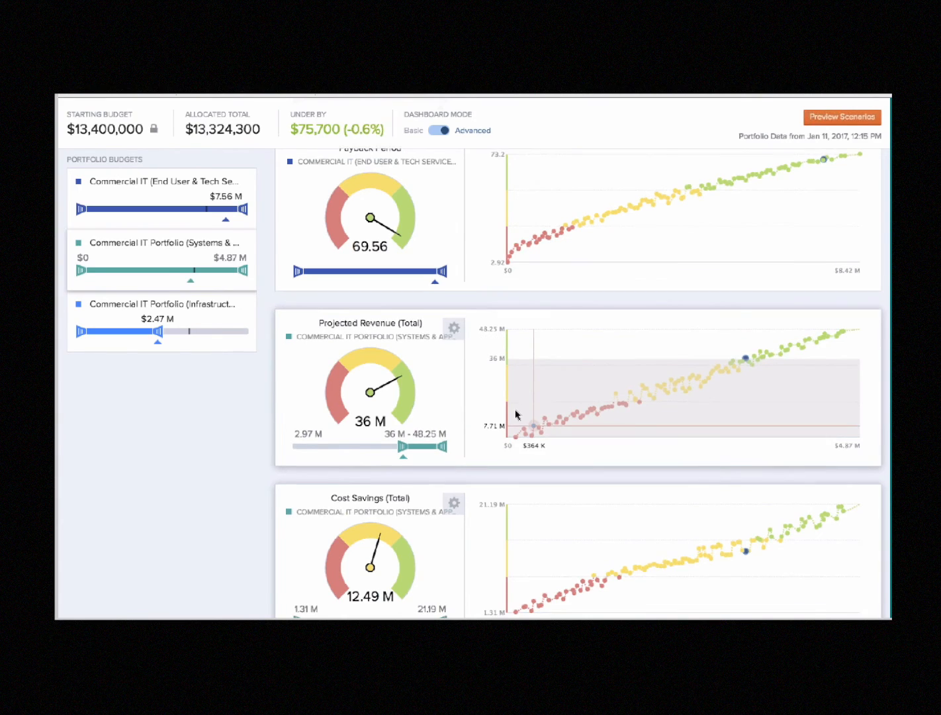
scroll(515, 415, "down", 10)
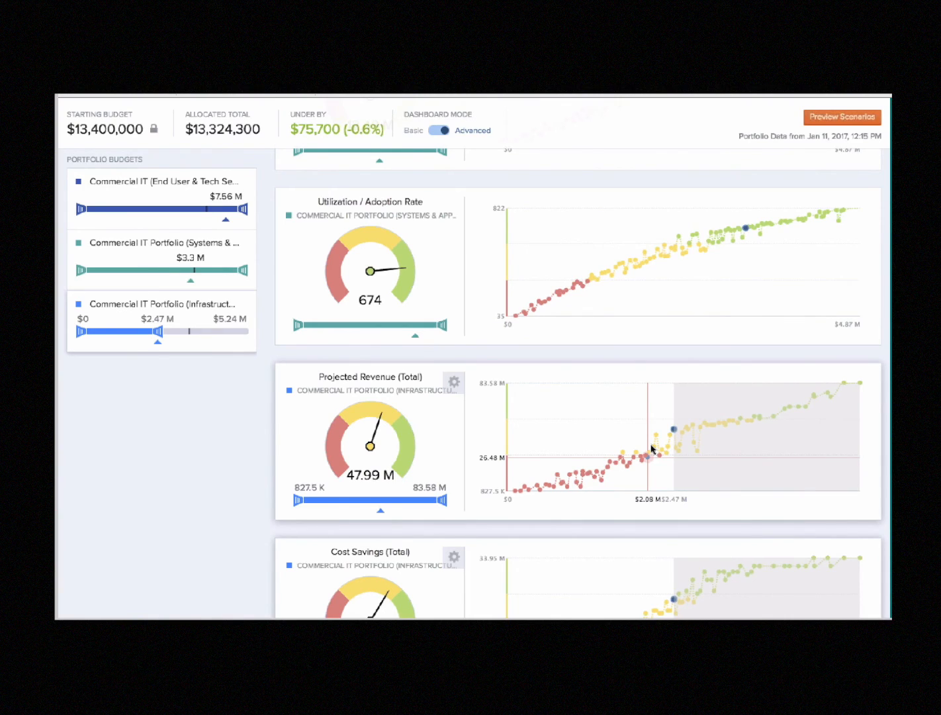
scroll(651, 449, "up", 3)
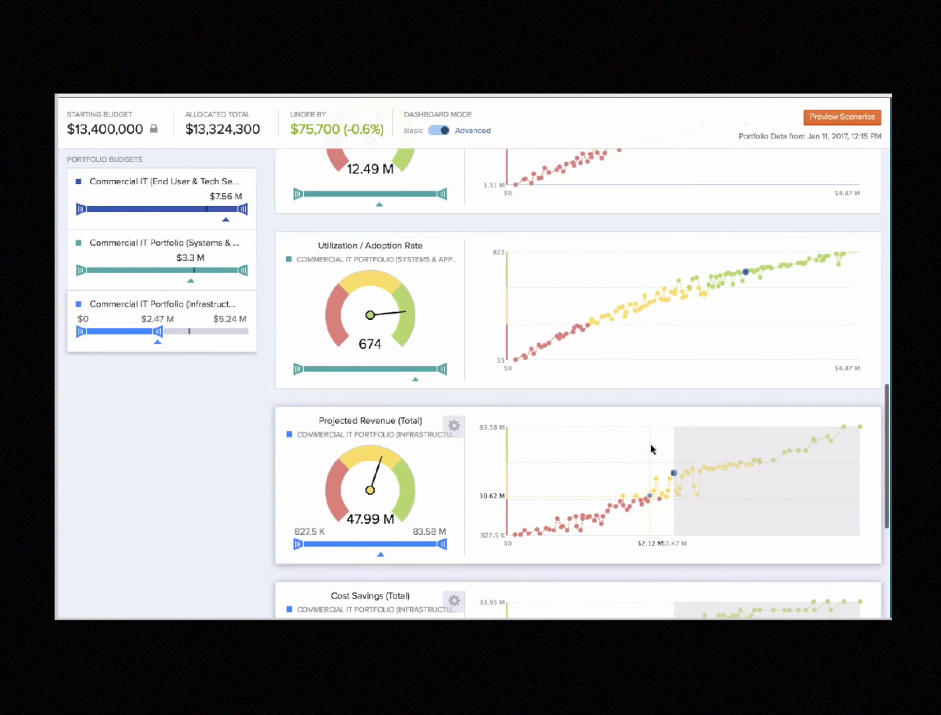
scroll(652, 448, "up", 2)
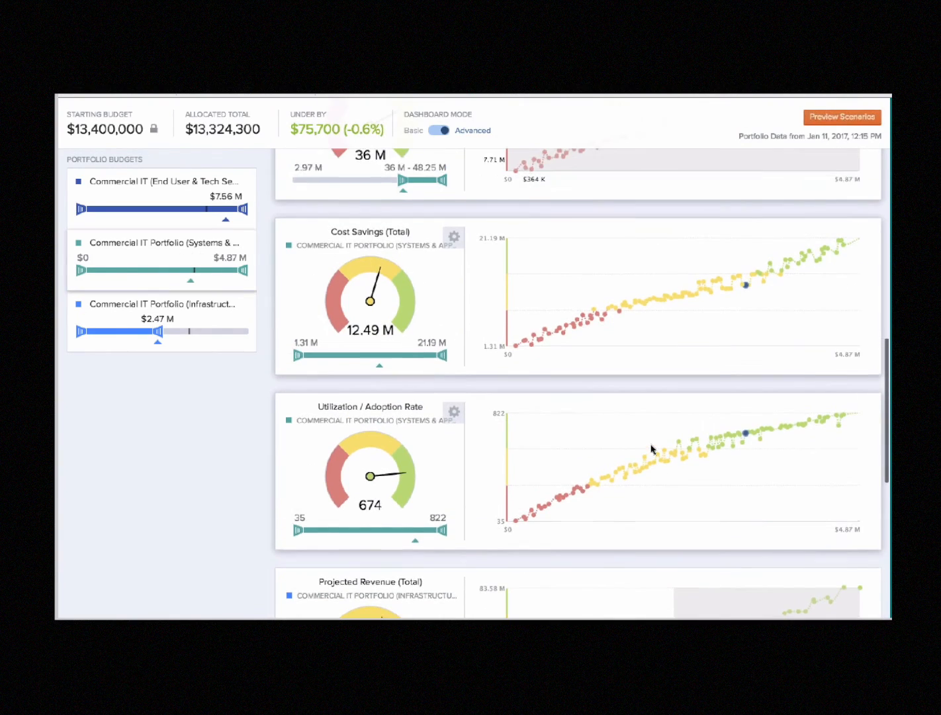
scroll(652, 448, "up", 6)
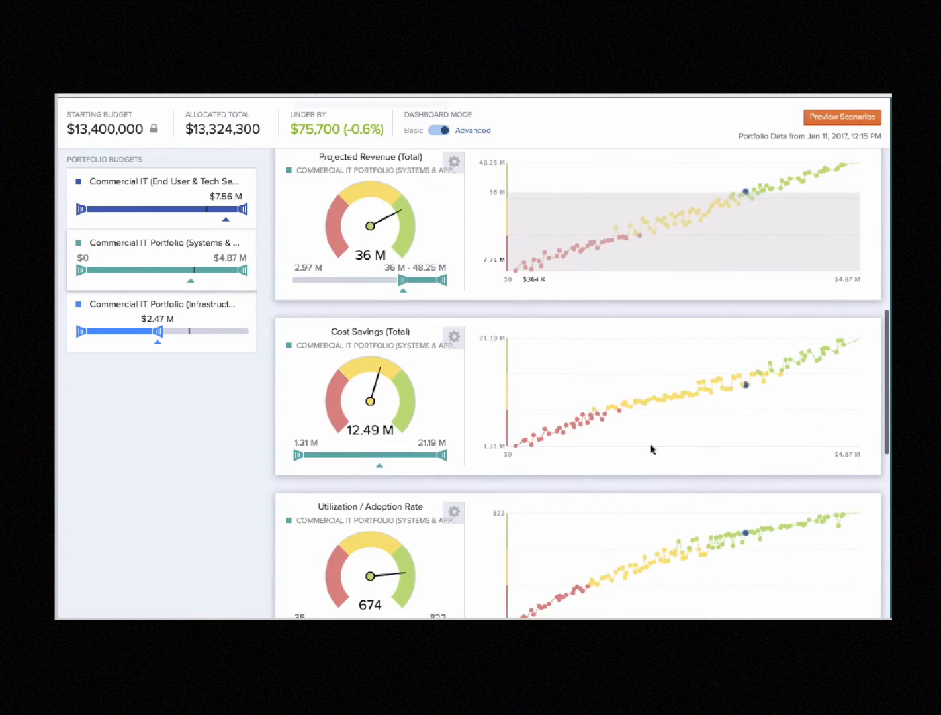
scroll(374, 351, "up", 10)
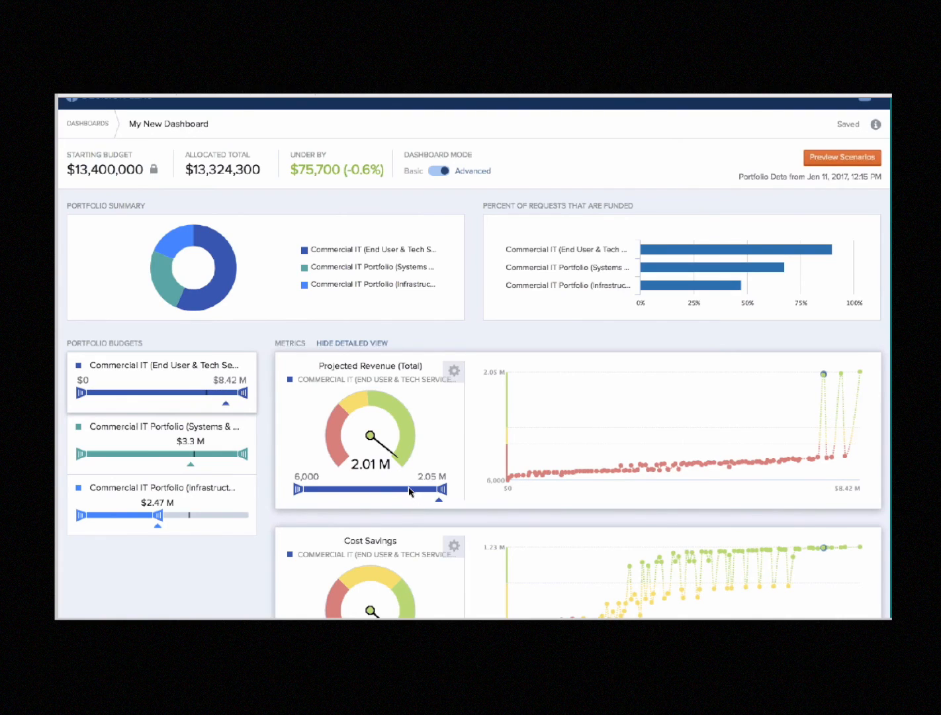
Preview the scenarios and review each portfolio's initial and adjusted allocations, metrics, and funded and unfunded alternatives
left_click(827, 159)
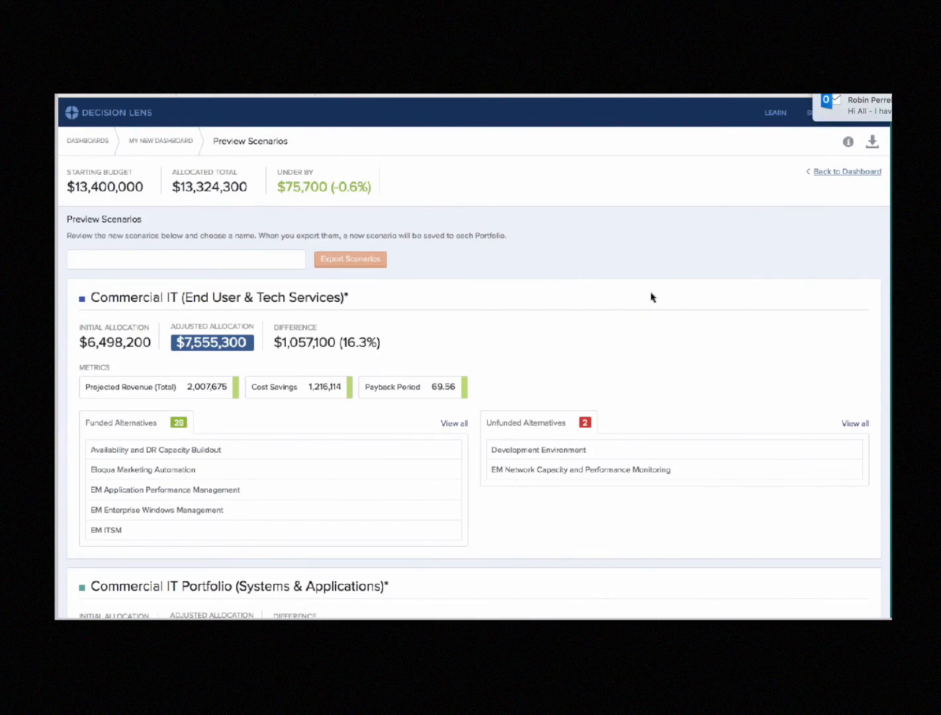
scroll(651, 297, "down", 1)
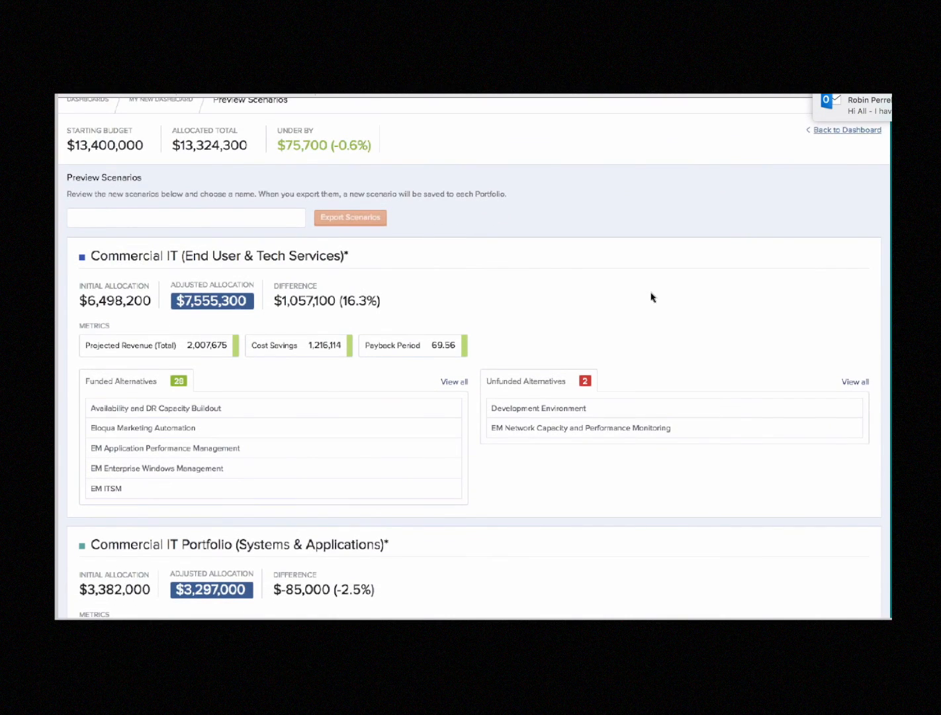
scroll(652, 297, "down", 2)
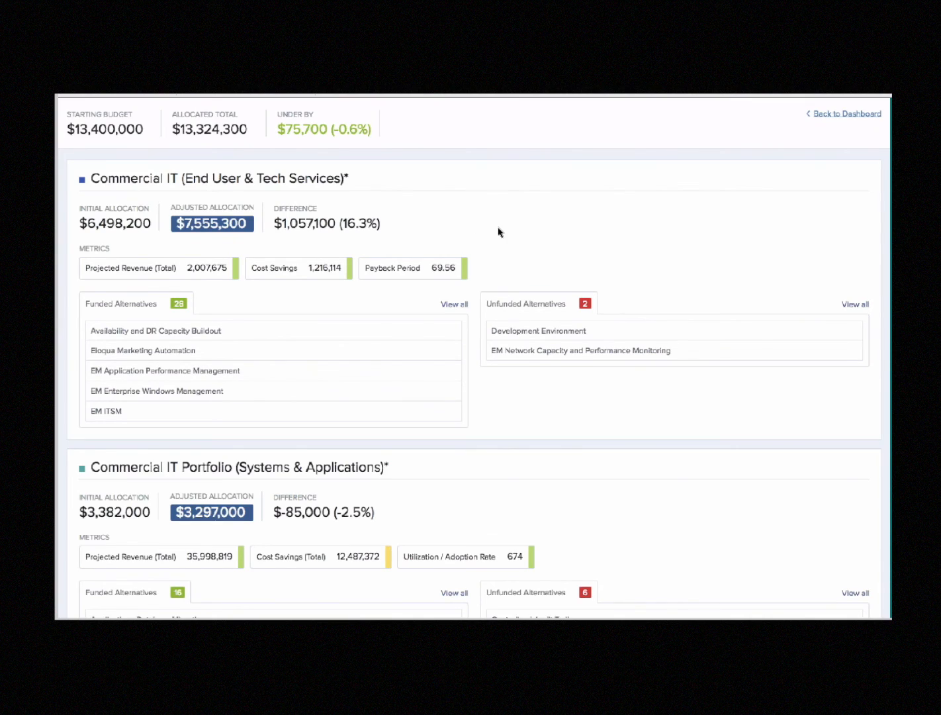
scroll(499, 231, "down", 3)
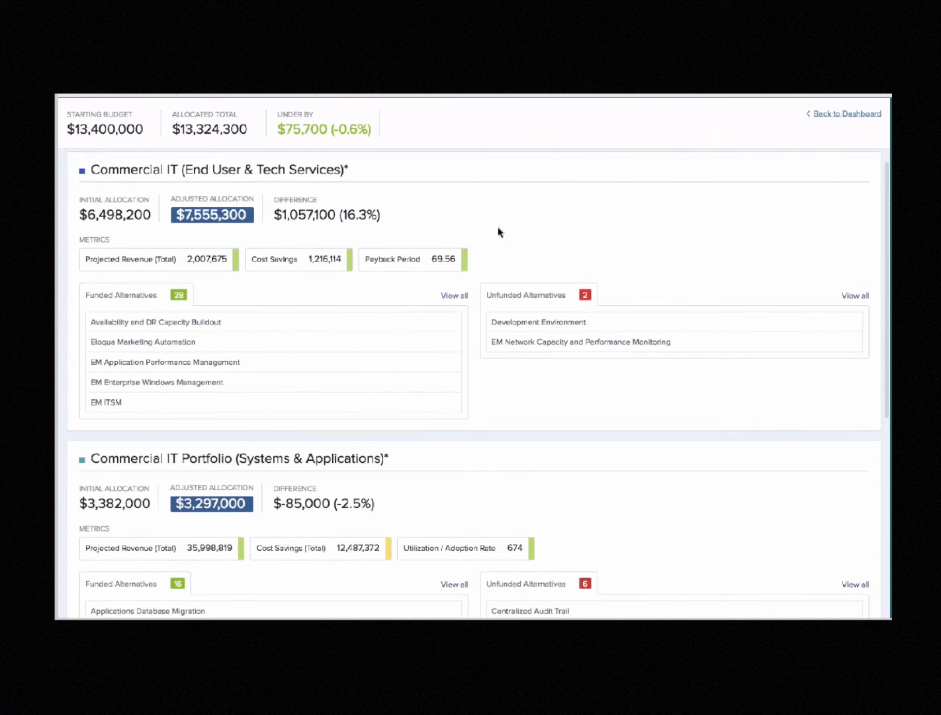
scroll(498, 231, "down", 8)
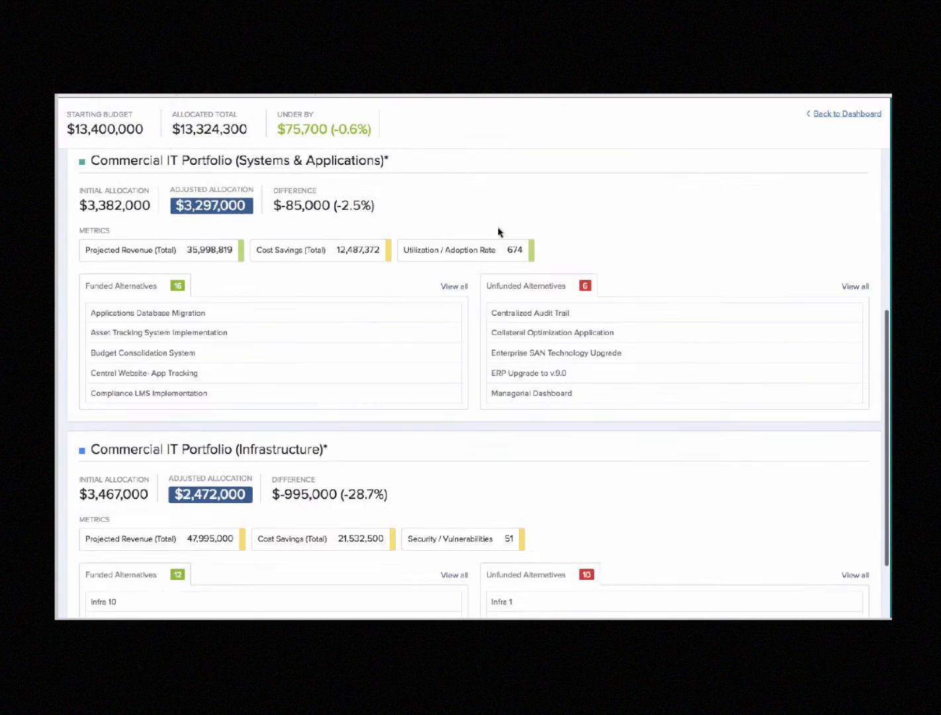
scroll(499, 232, "up", 11)
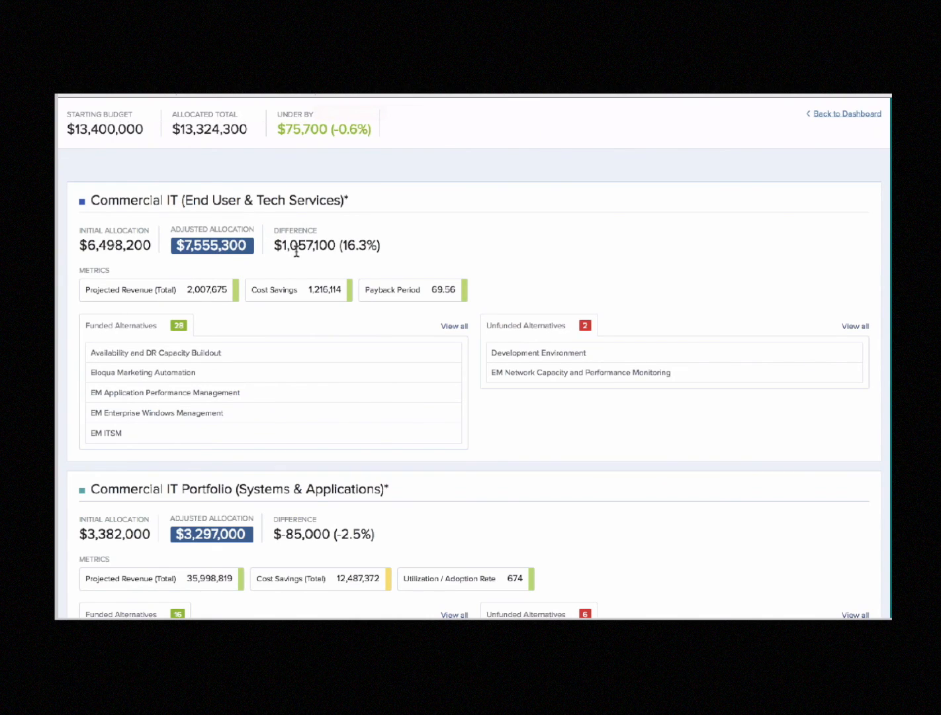
Expand the full alternatives lists of the Commercial IT (End User & Tech Services) portfolio and examine its funded and unfunded projects
scroll(296, 251, "down", 1)
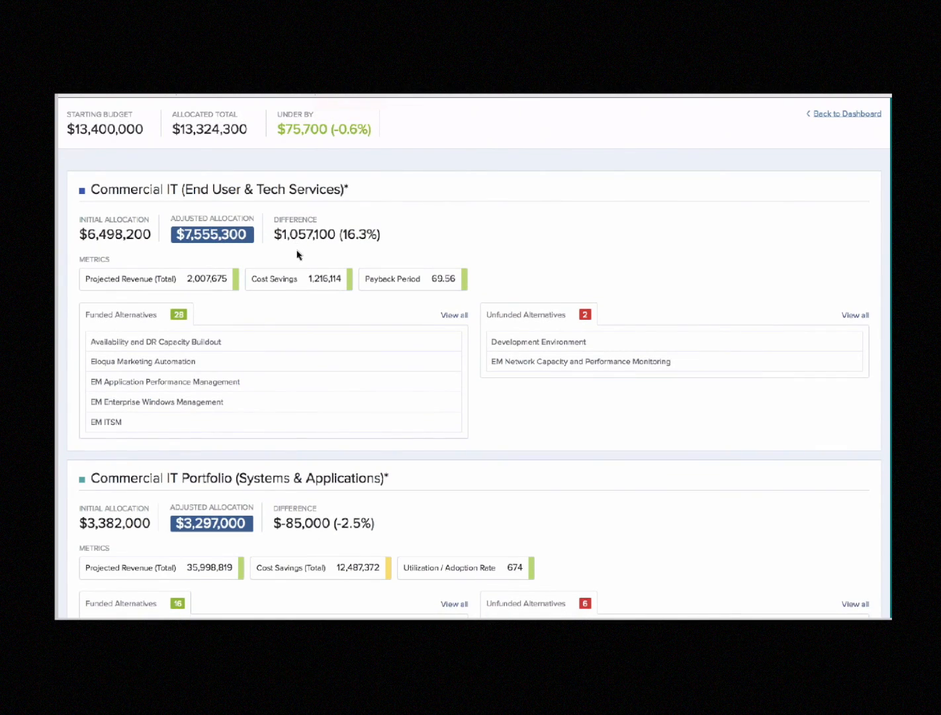
scroll(329, 476, "down", 3)
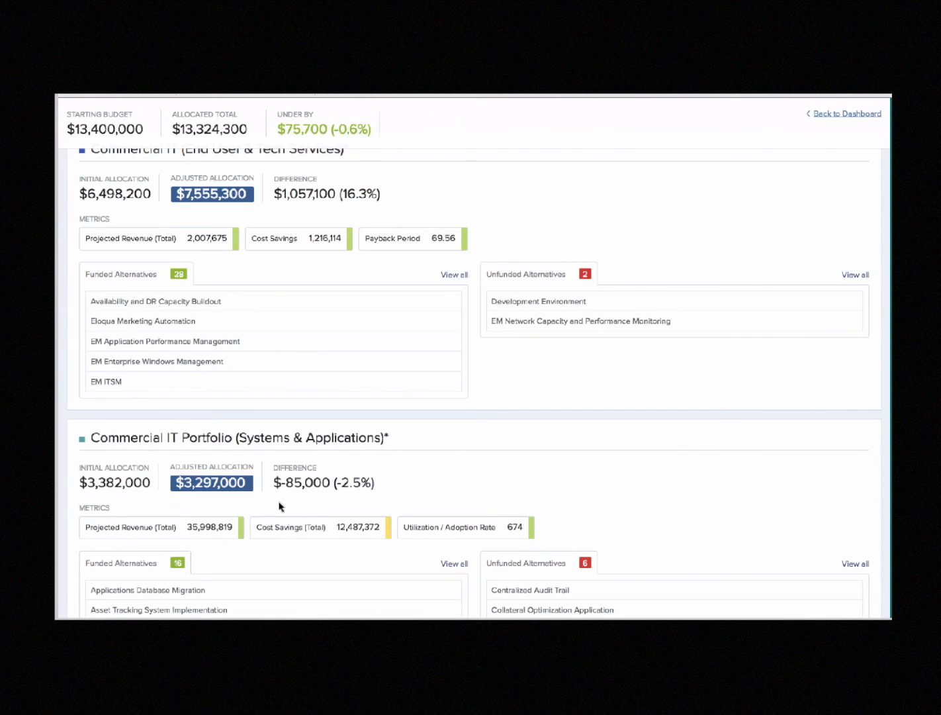
scroll(279, 507, "up", 2)
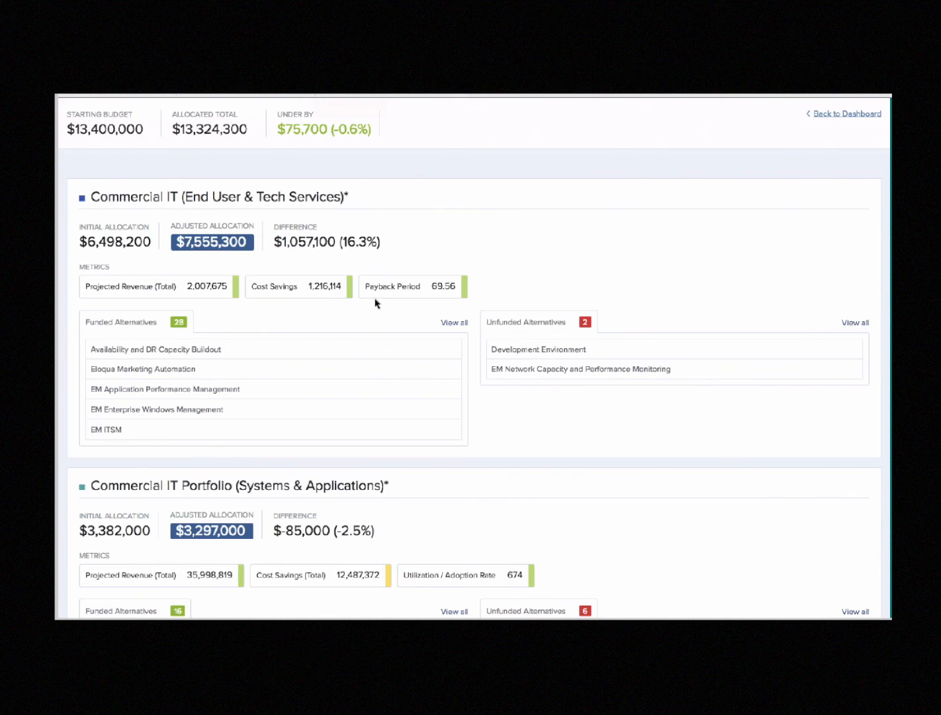
scroll(336, 306, "down", 1)
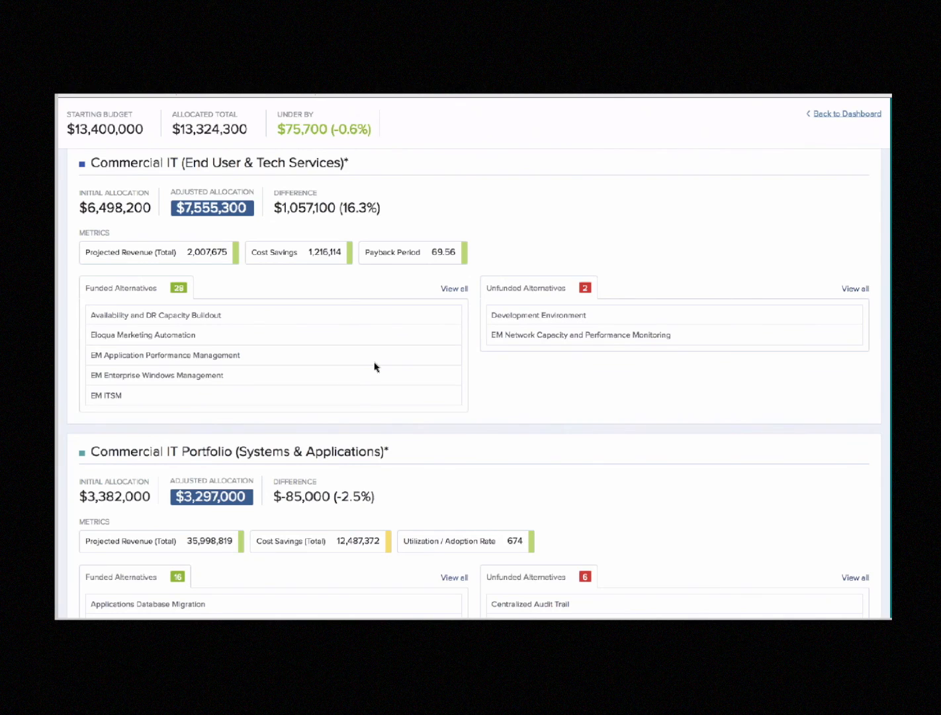
left_click(455, 289)
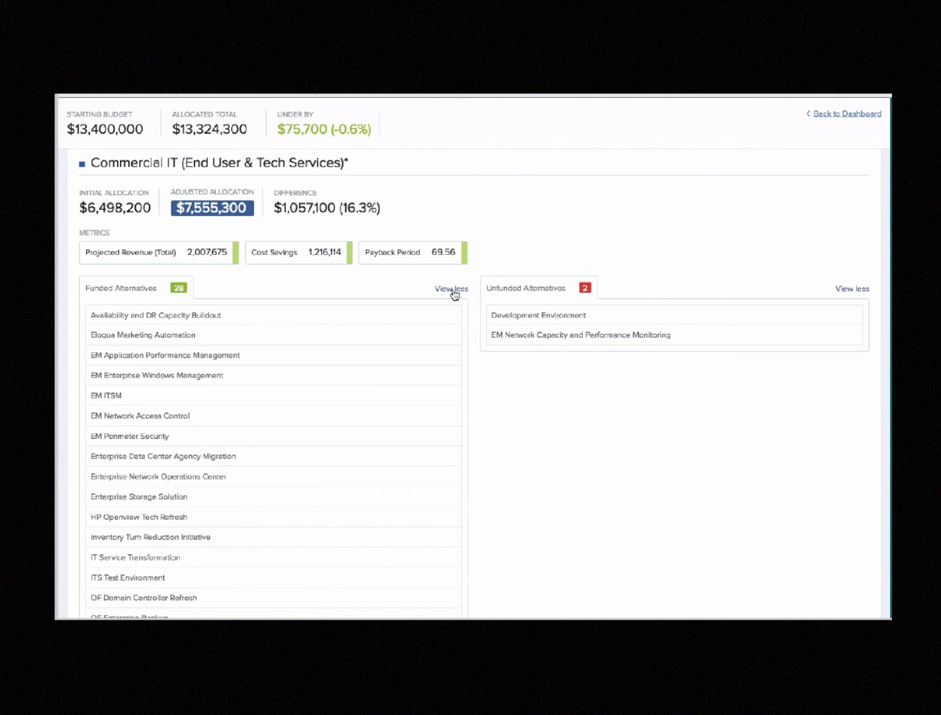
scroll(485, 390, "down", 3)
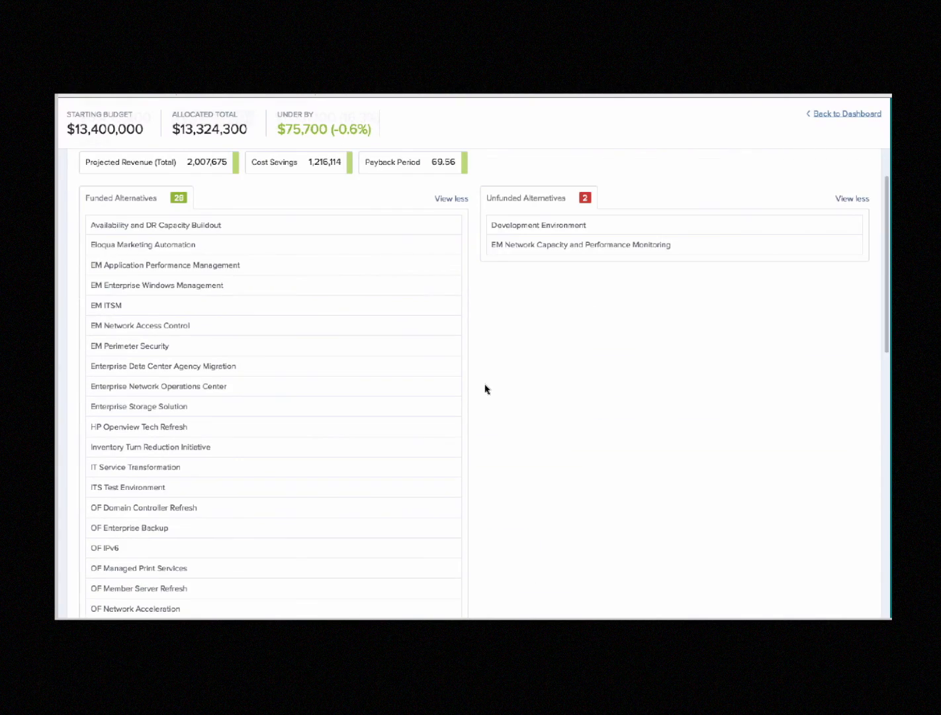
scroll(486, 388, "down", 2)
scroll(486, 389, "down", 3)
scroll(483, 391, "up", 7)
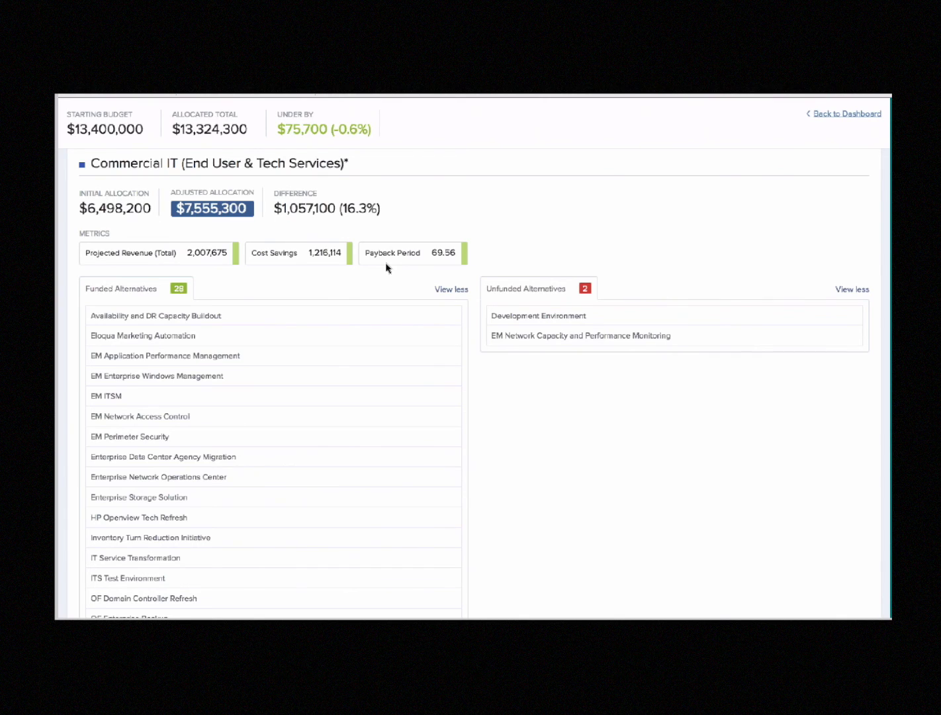
Enter "My New Scenario" as the name for the previewed scenarios
scroll(387, 267, "up", 2)
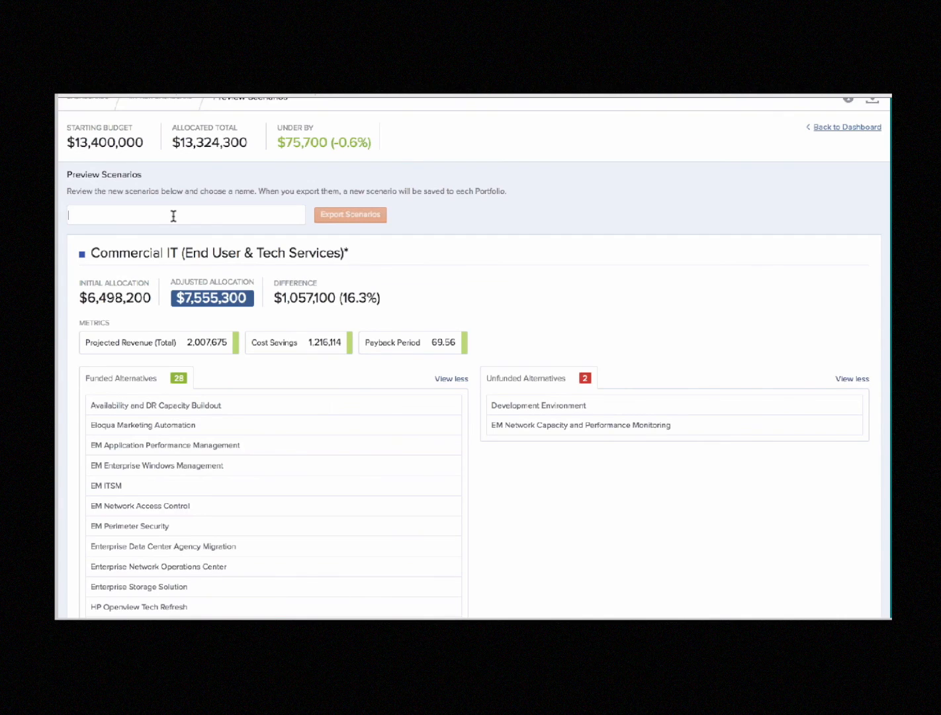
type("My New Scenari")
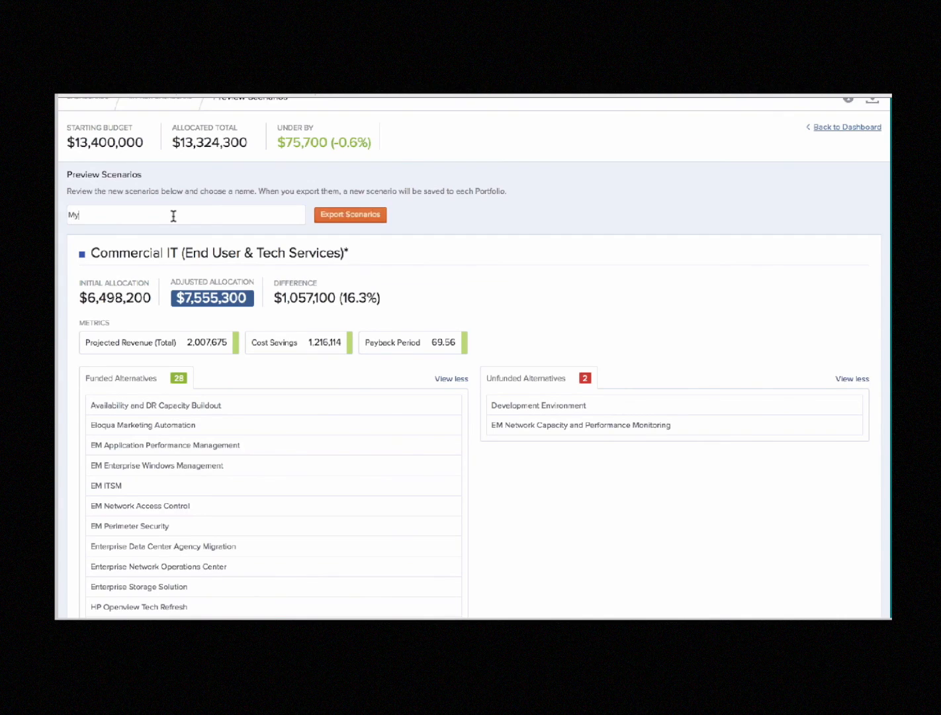
type("o")
scroll(195, 467, "up", 2)
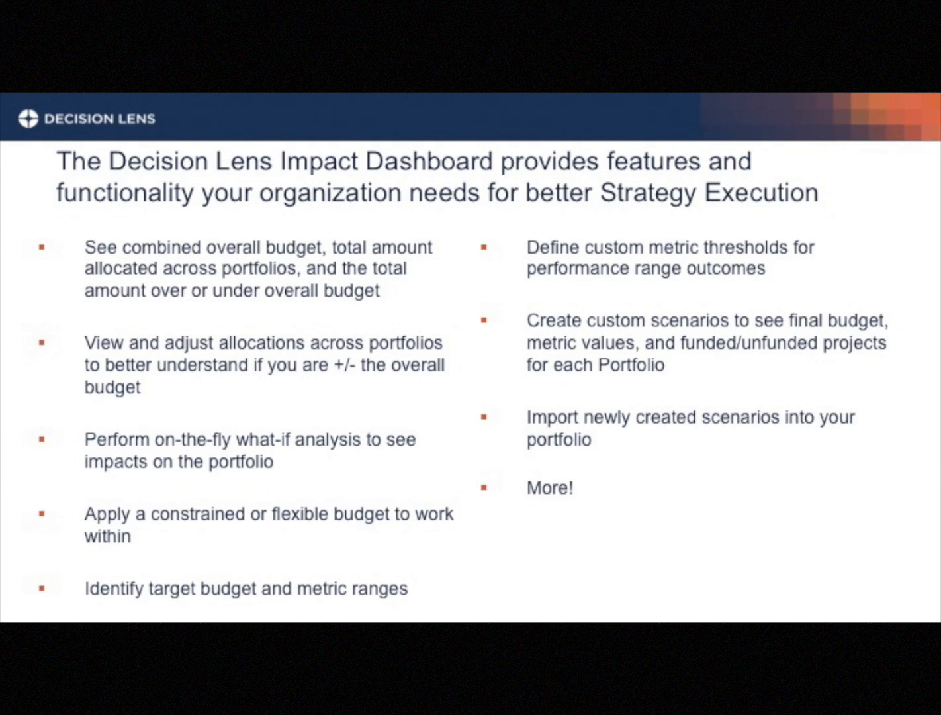
key("Right")
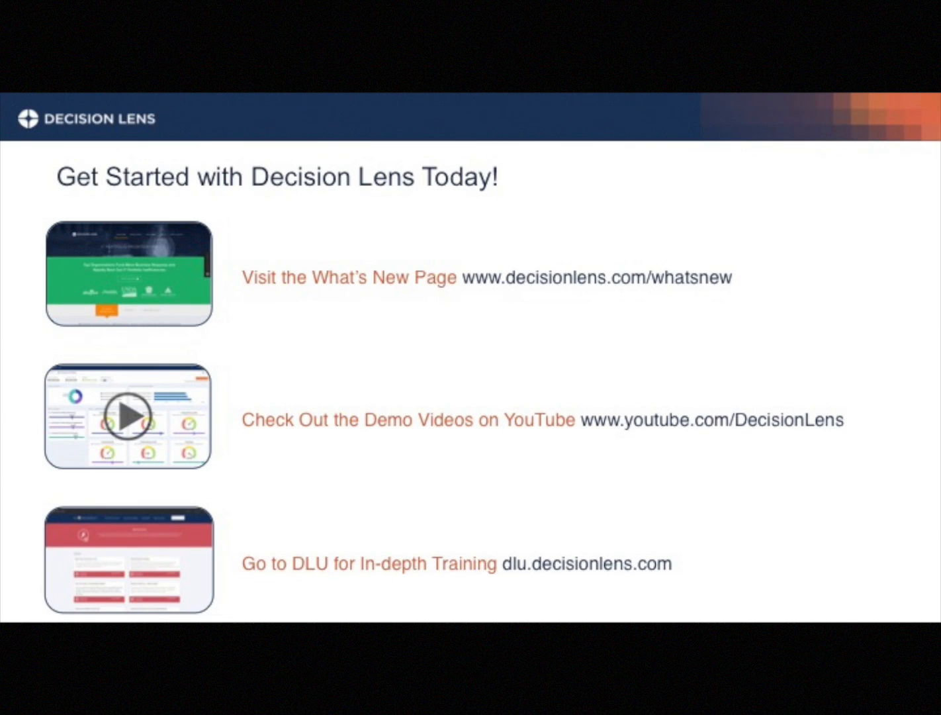